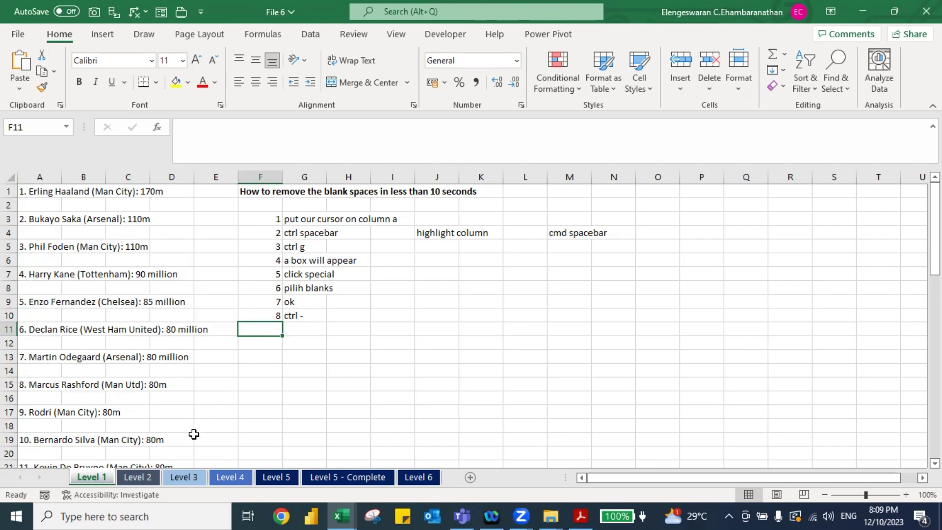
Switch to the Level 2 sheet holding the Division expense table
click(137, 480)
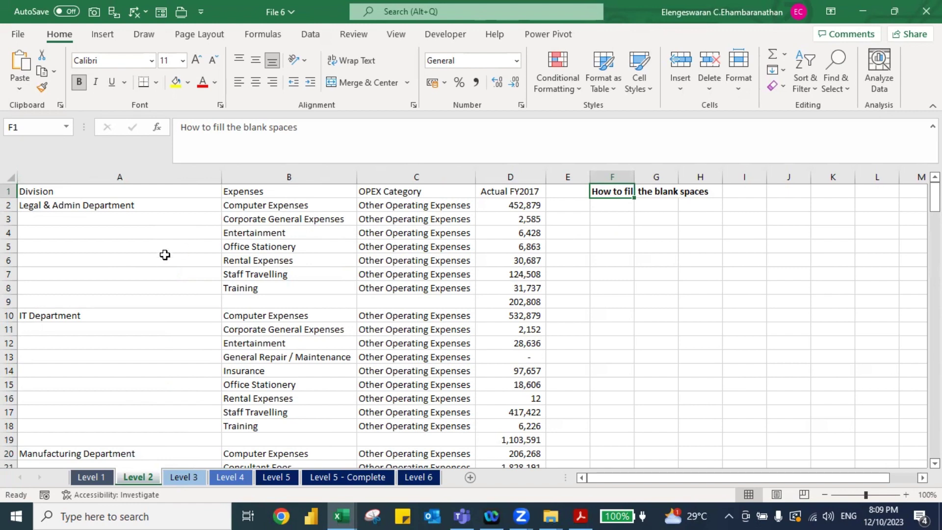
Confirm the data ends at the row 182 Grand Total, then select Legal & Admin cell A2
click(255, 237)
key(Right)
key(Right)
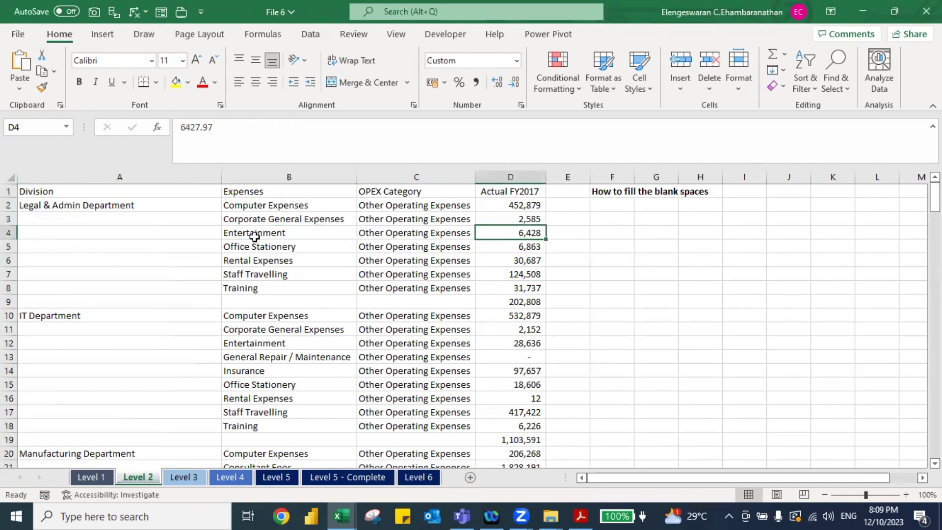
key(ctrl+Down)
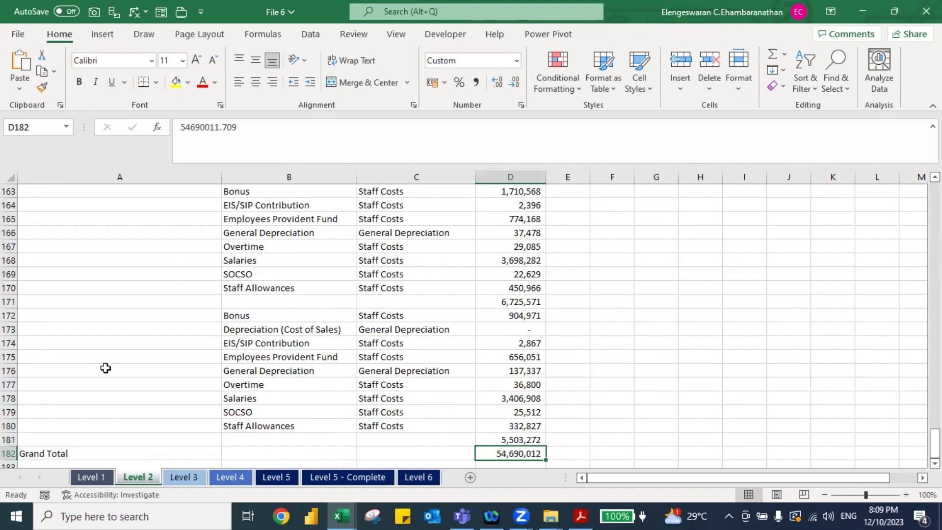
key(ctrl+Home)
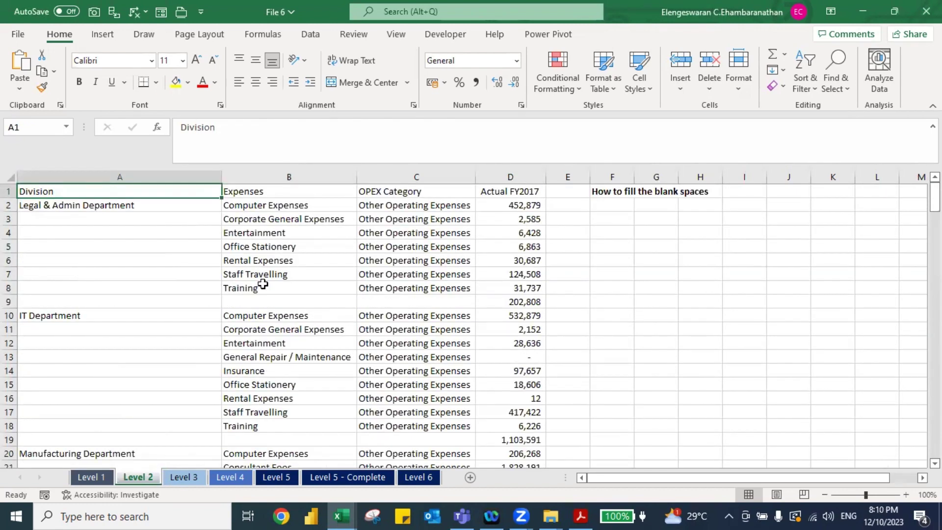
click(632, 193)
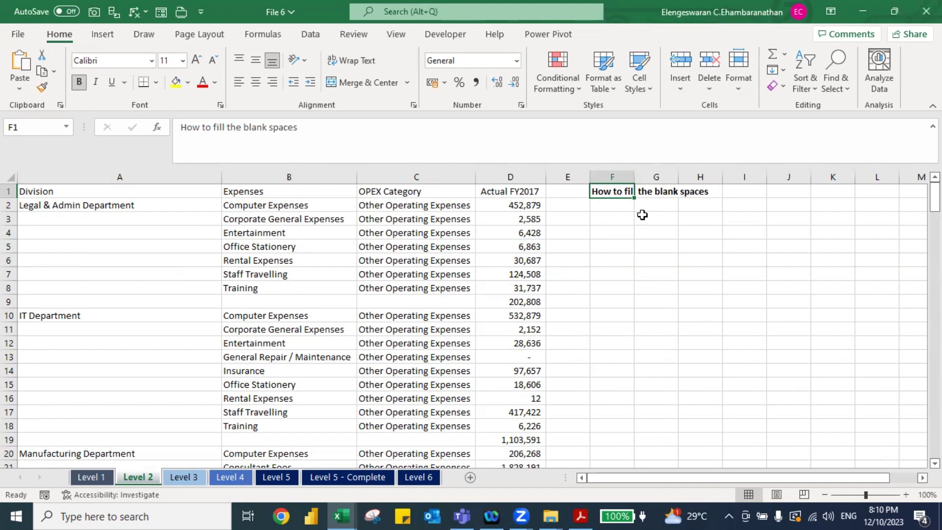
click(134, 201)
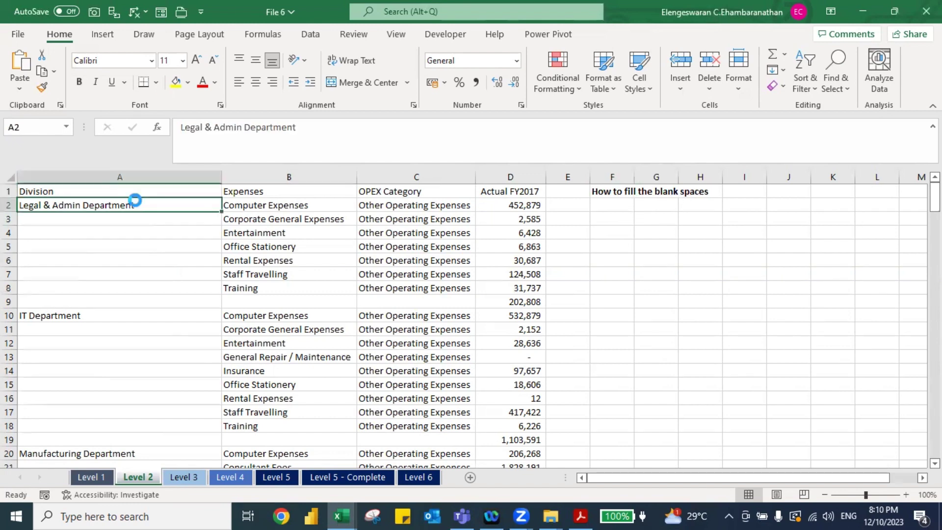
key(ctrl+c)
key(ctrl+shift+Down)
key(shift+Up)
key(ctrl+v)
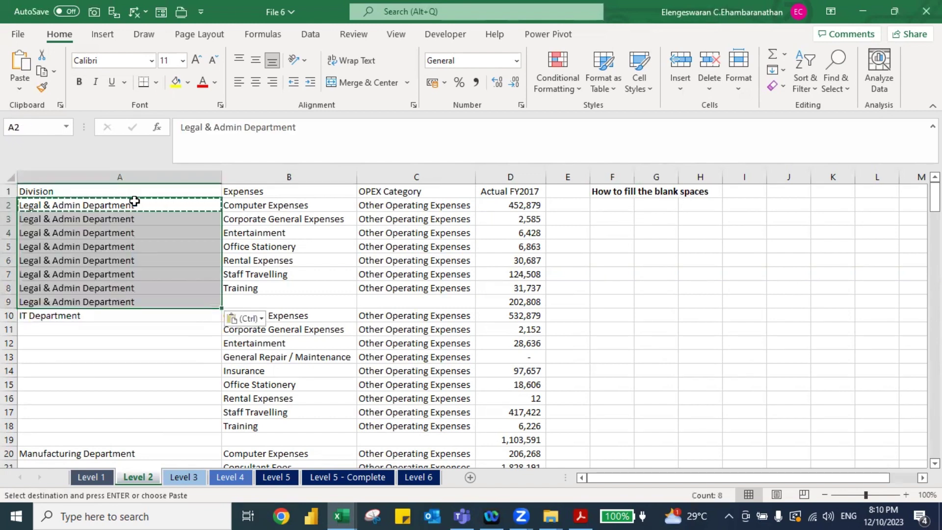
key(ctrl+Down)
key(ctrl+c)
key(ctrl+shift+Down)
key(shift+Up)
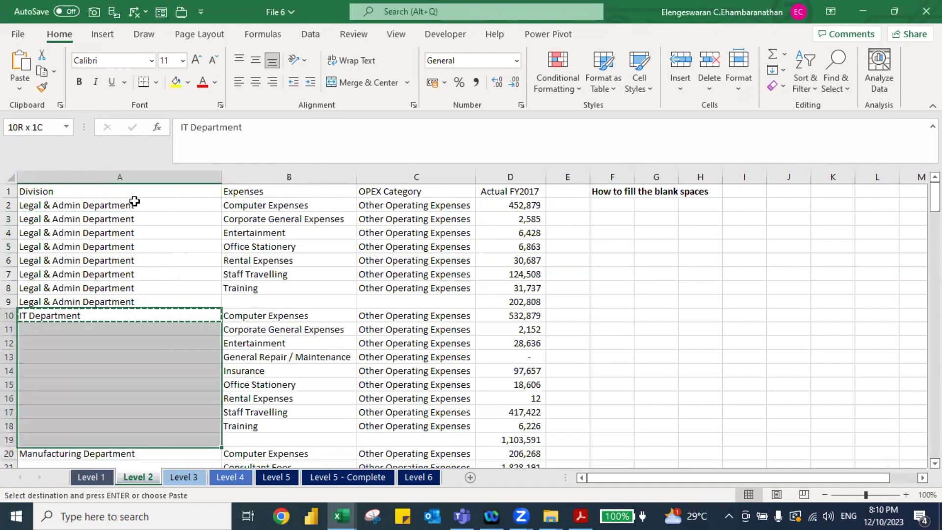
key(ctrl+v)
key(ctrl+Down)
key(ctrl+c)
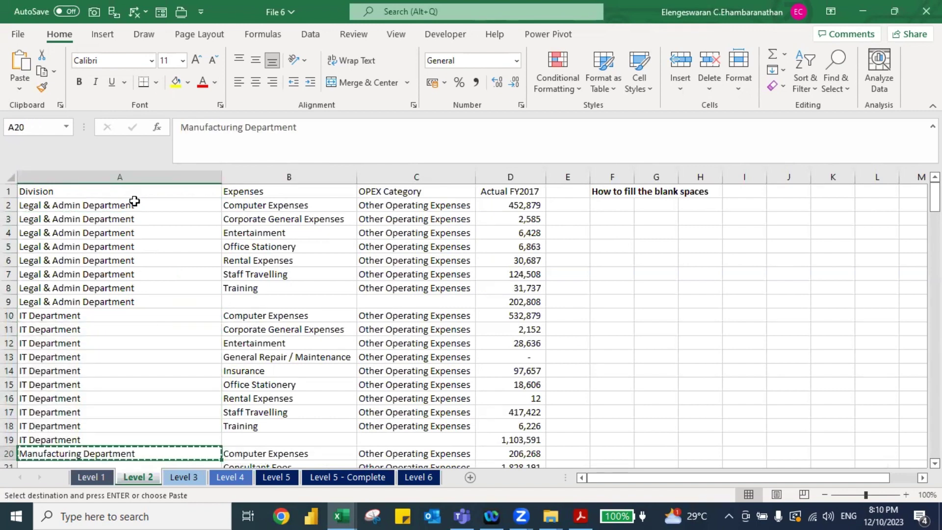
key(ctrl+shift+Down)
key(shift+Up)
key(ctrl+v)
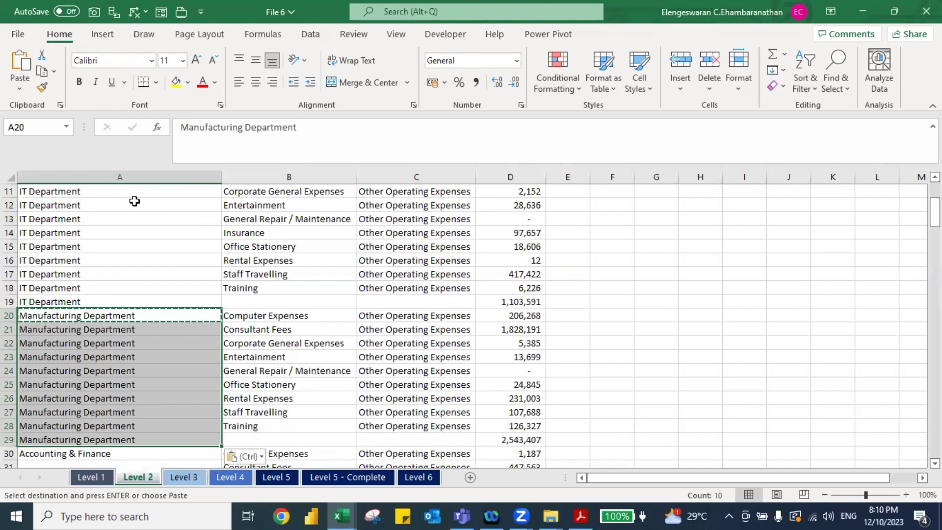
key(Down)
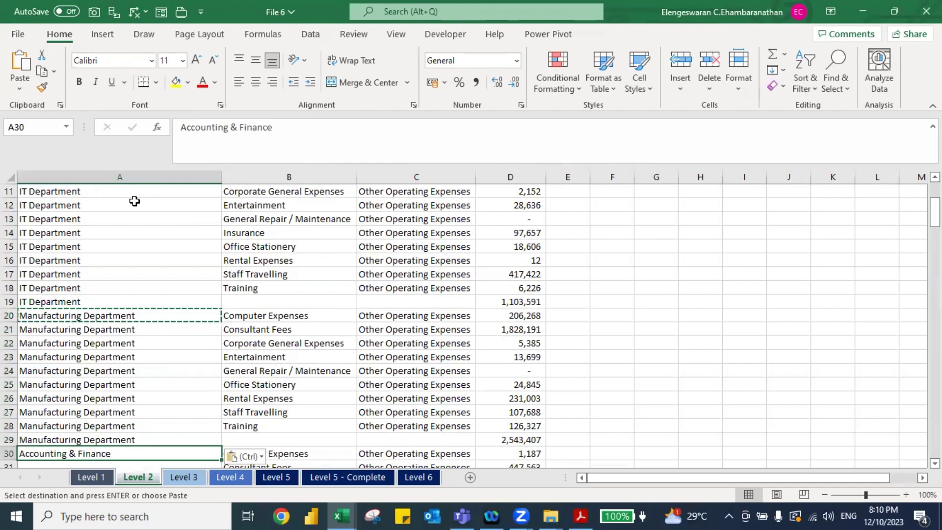
key(ctrl+c)
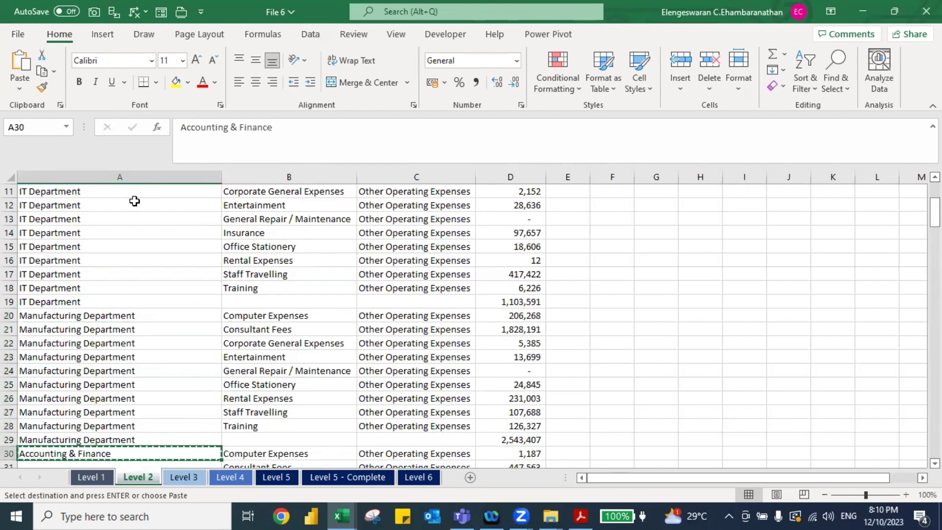
key(ctrl+shift+Down)
key(shift+Up)
key(ctrl+v)
key(ctrl+Down)
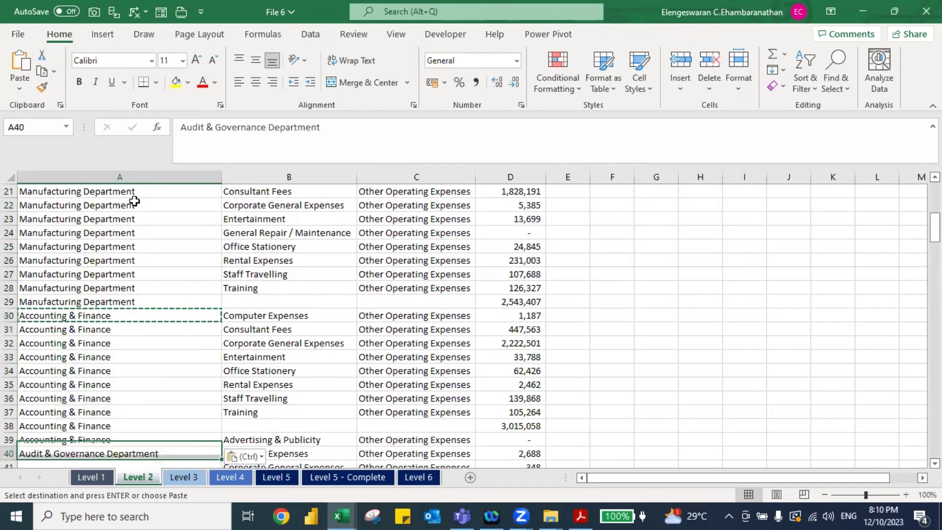
key(ctrl+c)
key(ctrl+shift+Down)
key(shift+Up)
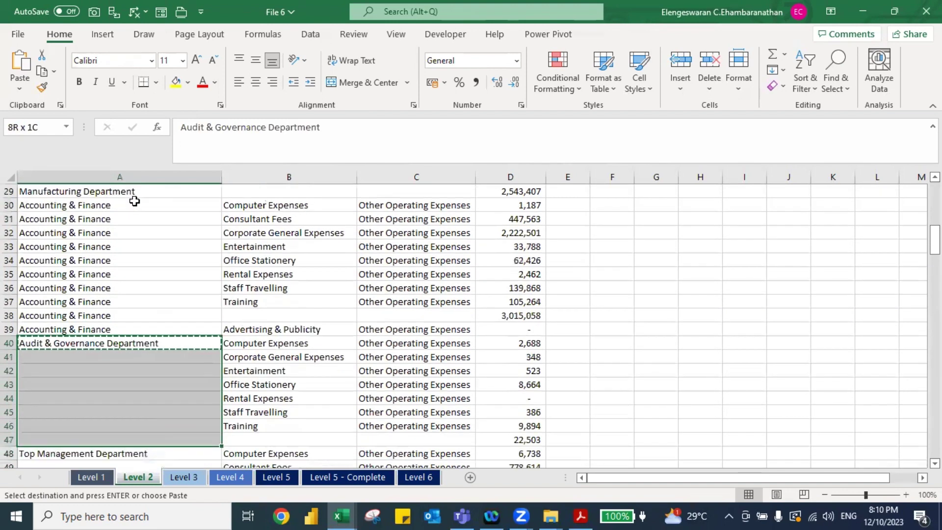
key(ctrl+v)
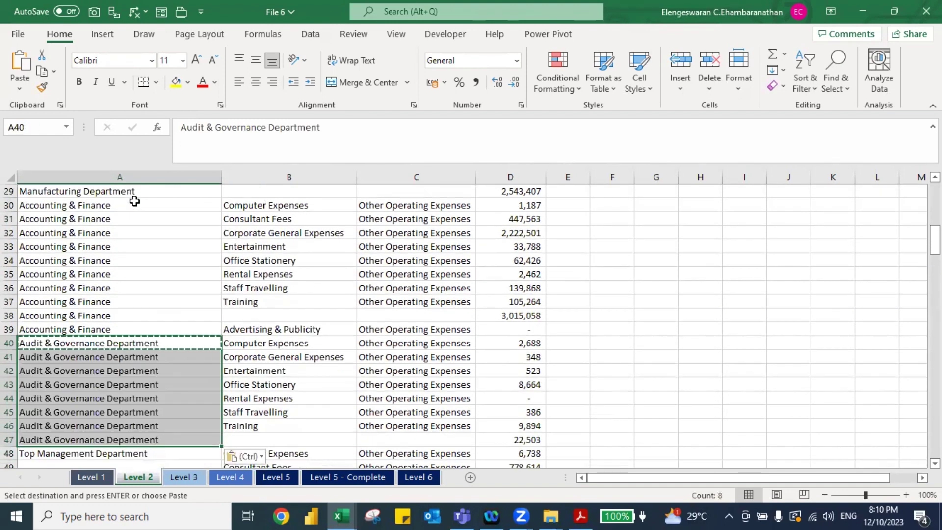
key(Escape)
key(ctrl+z)
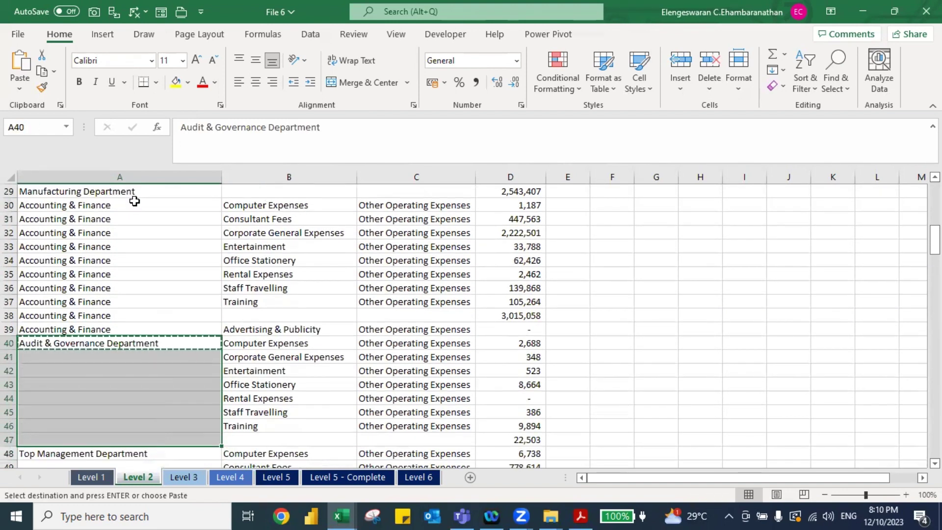
key(Up)
key(ctrl+z)
key(Up)
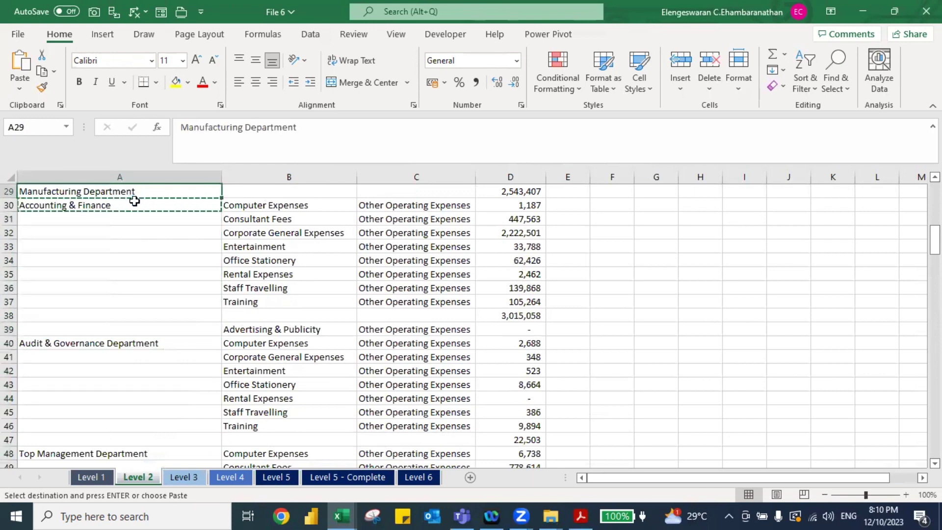
key(ctrl+z)
key(Up)
key(ctrl+z)
key(Up)
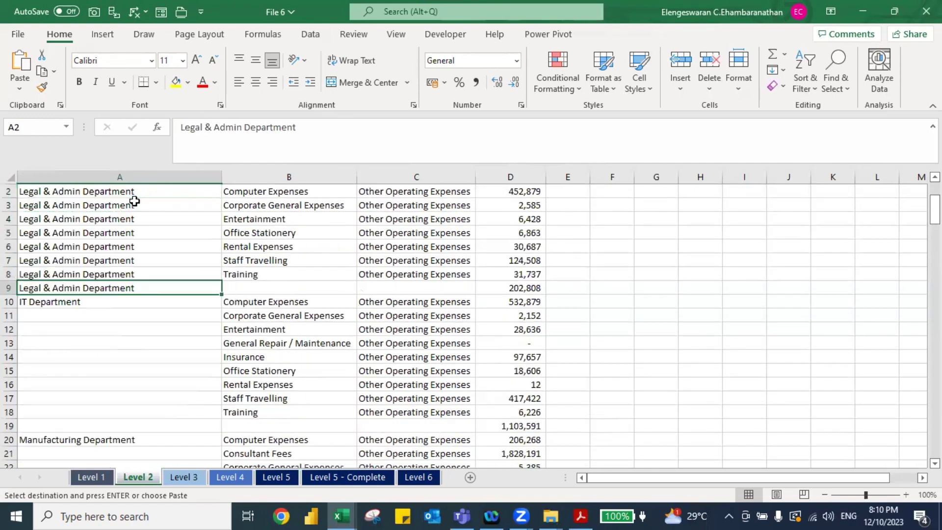
key(ctrl+z)
key(Up)
key(Down)
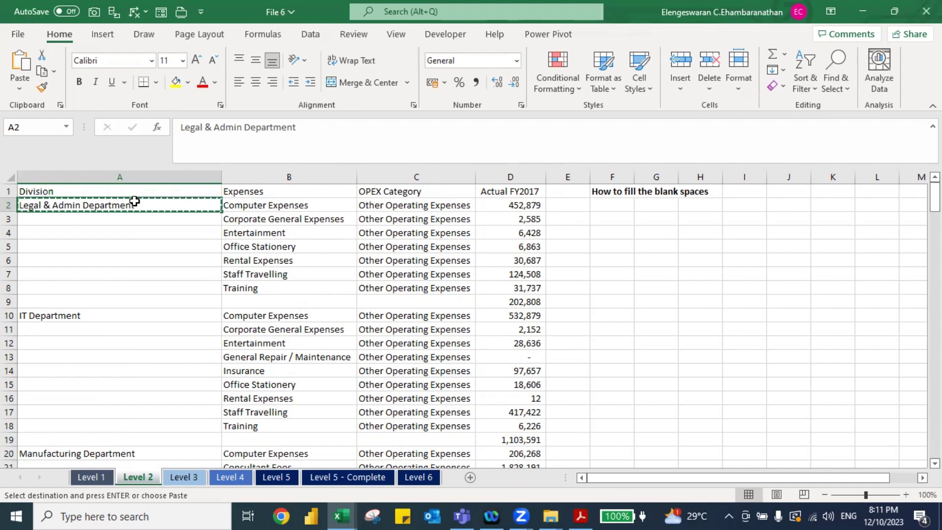
Extend the F1 title to end with 'in less than 10 seconds'
click(628, 192)
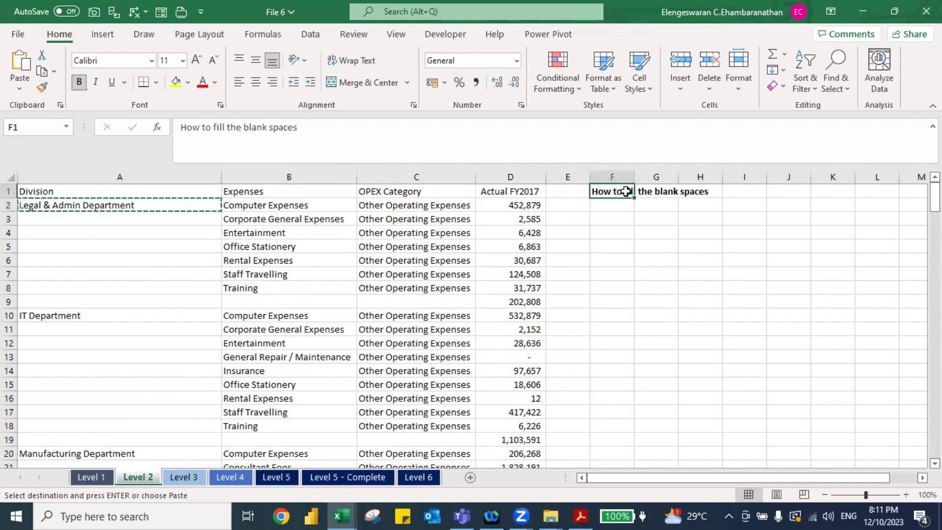
click(305, 128)
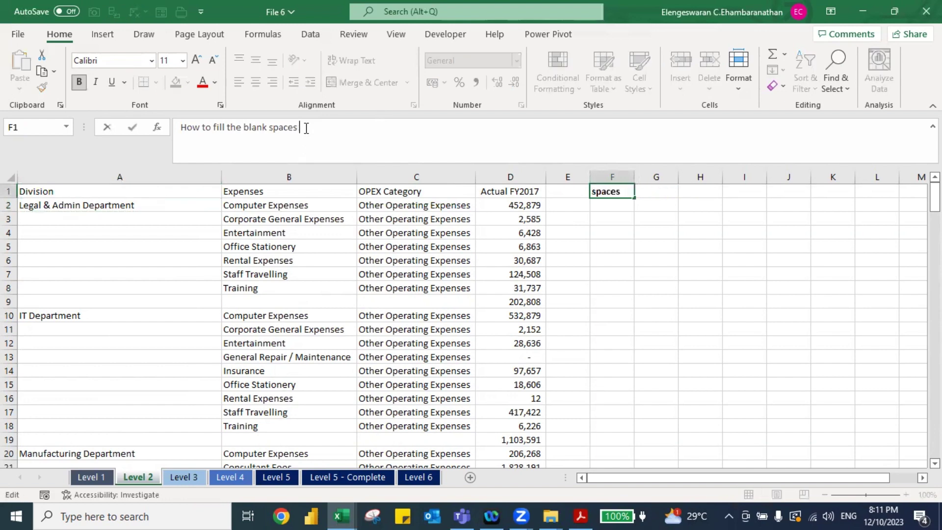
text(in less than )
text(10 seconds)
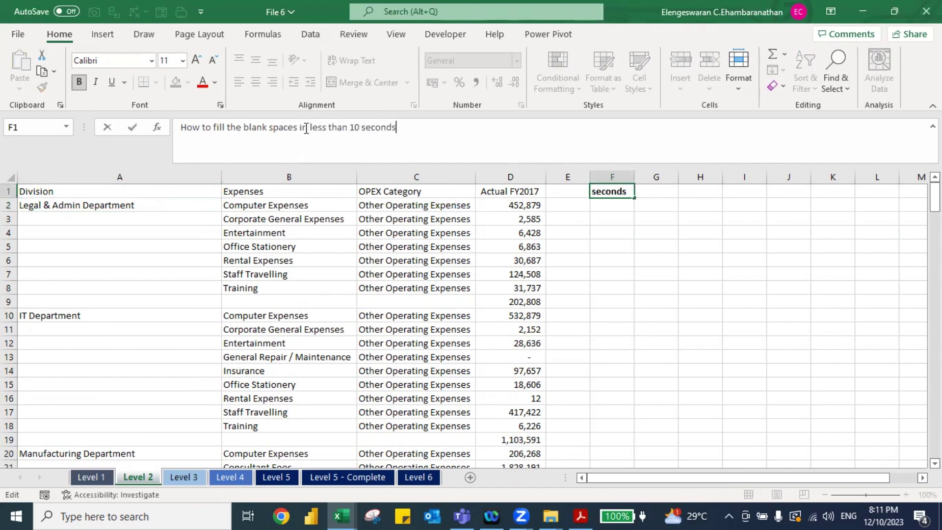
key(Return)
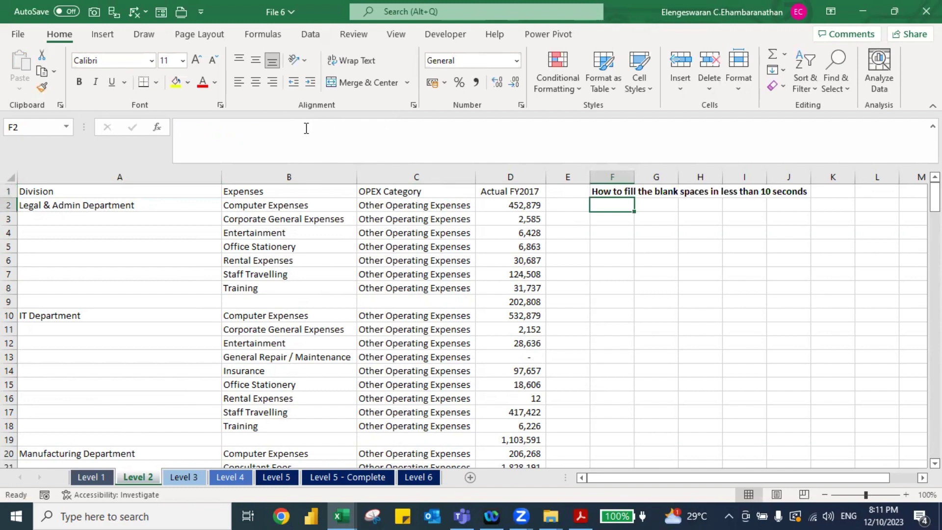
Select the whole Division column A
click(191, 230)
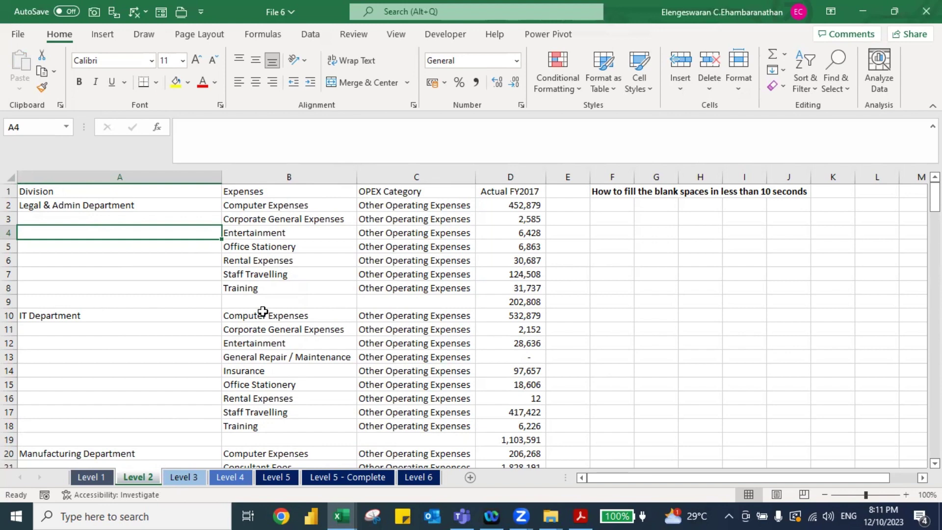
click(672, 223)
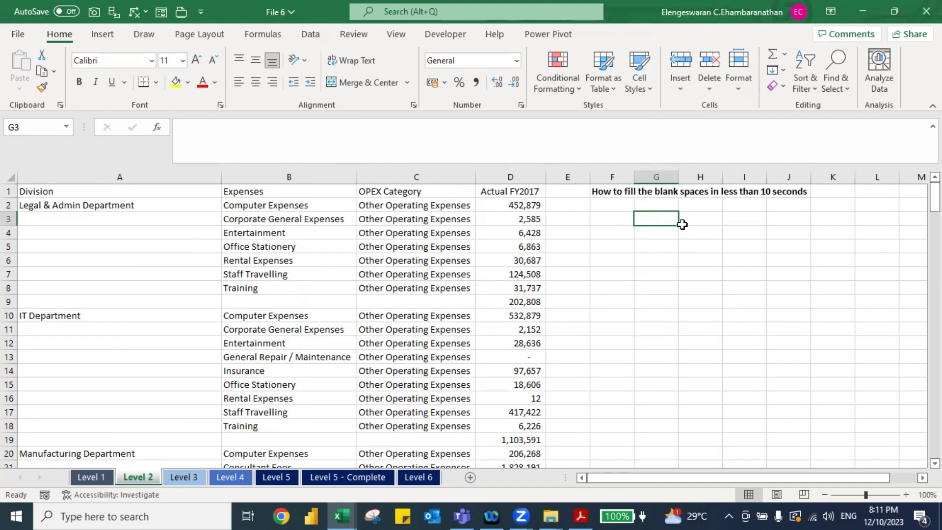
click(152, 246)
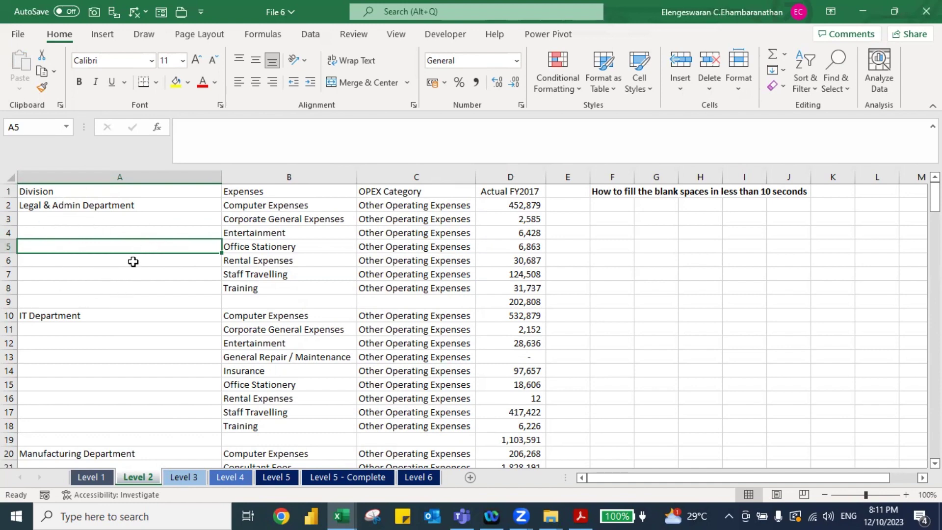
key(ctrl+space)
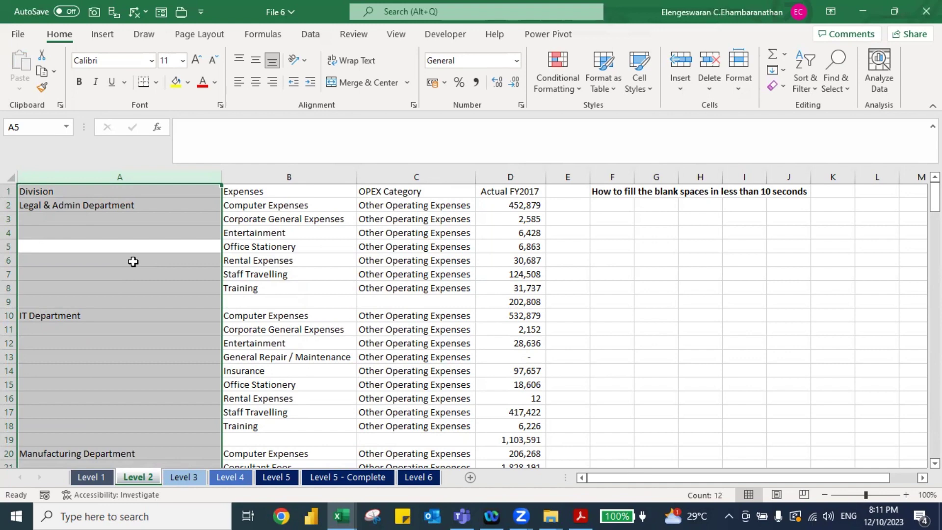
Run Go To Special with Blanks on column A to select its empty cells
key(ctrl+g)
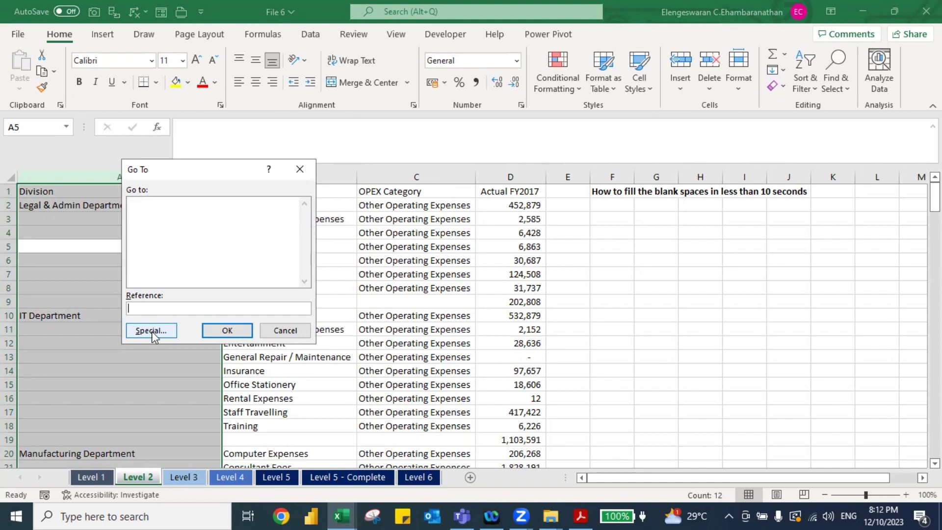
click(152, 332)
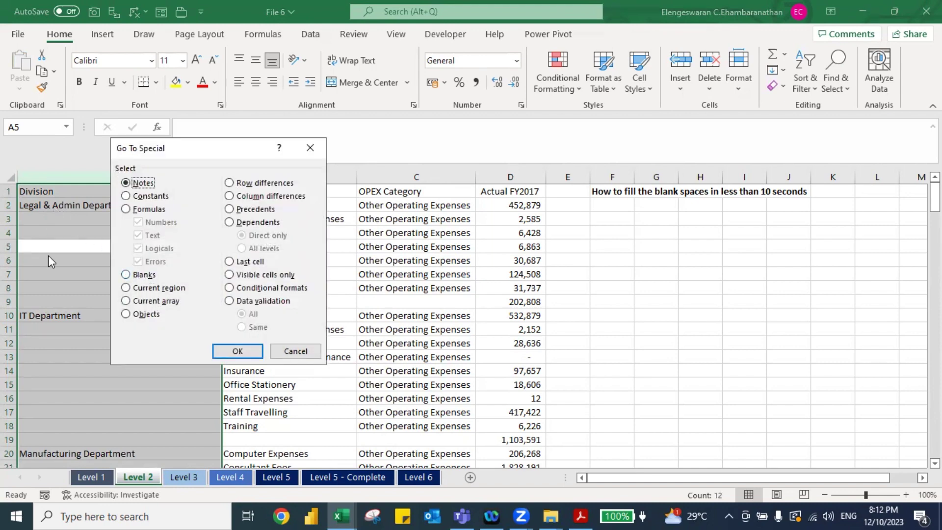
click(124, 276)
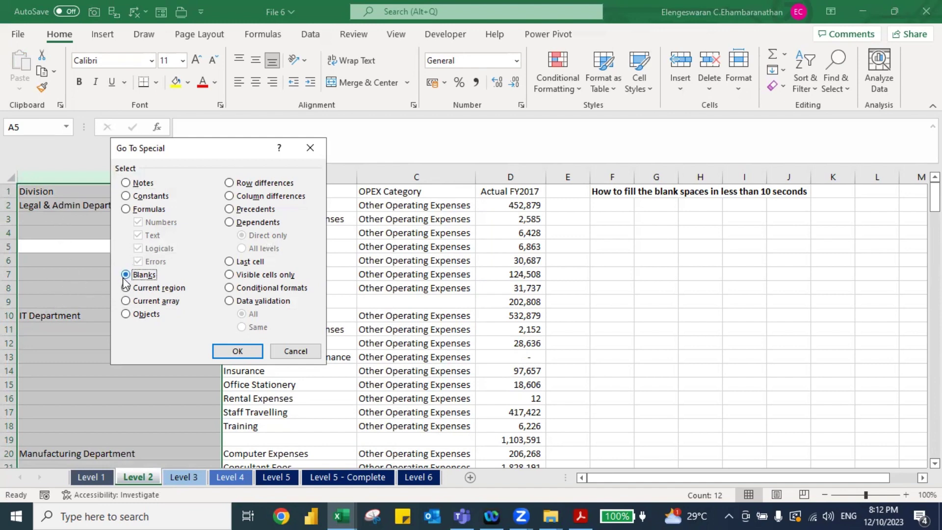
click(235, 351)
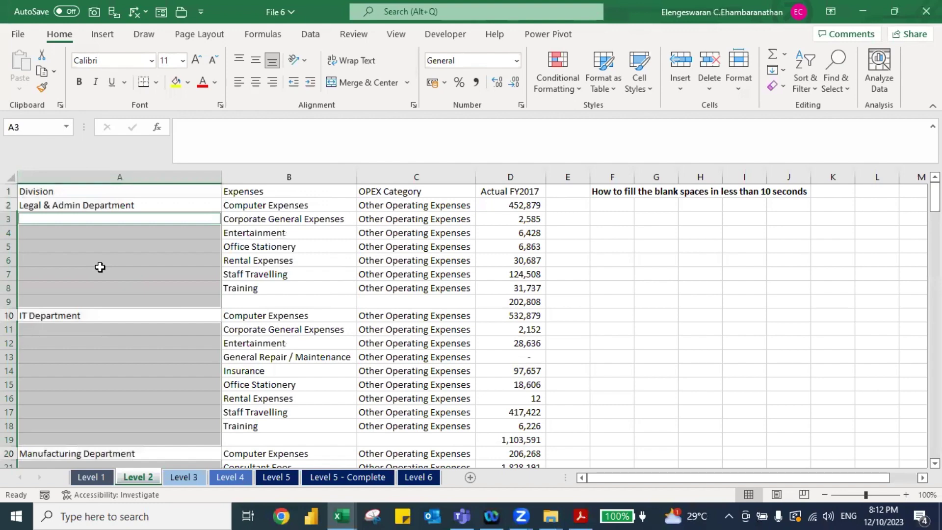
scroll(100, 267, down, 3)
scroll(100, 267, down, 2)
scroll(100, 267, down, 3)
scroll(100, 267, up, 5)
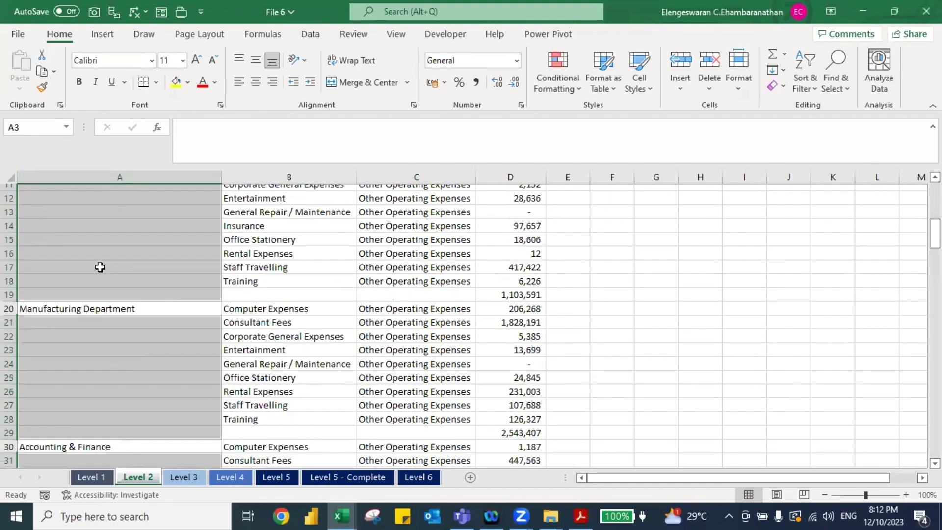
scroll(100, 267, down, 6)
scroll(100, 267, up, 9)
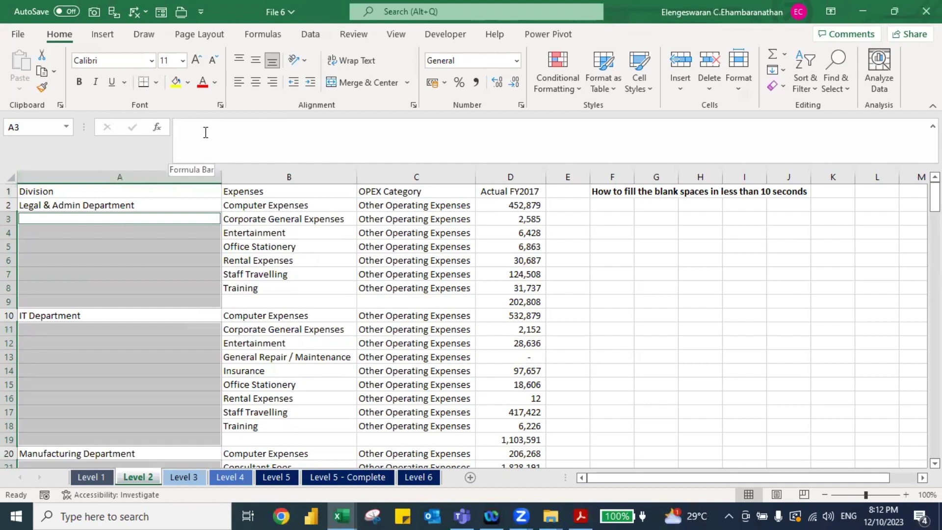
click(191, 127)
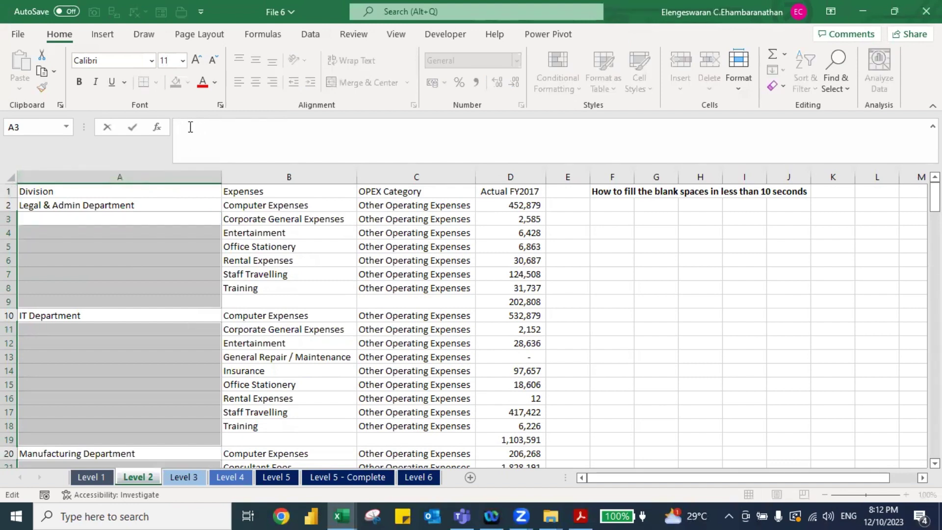
text(=)
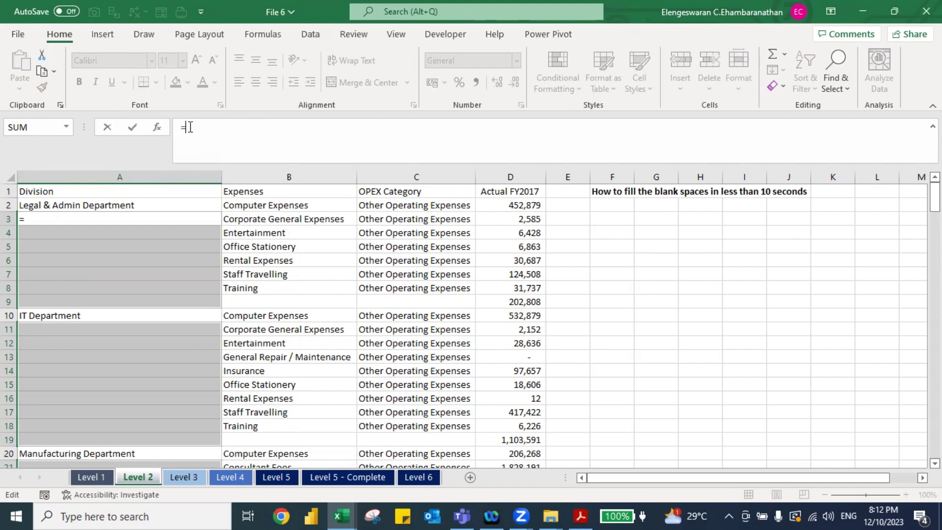
click(129, 211)
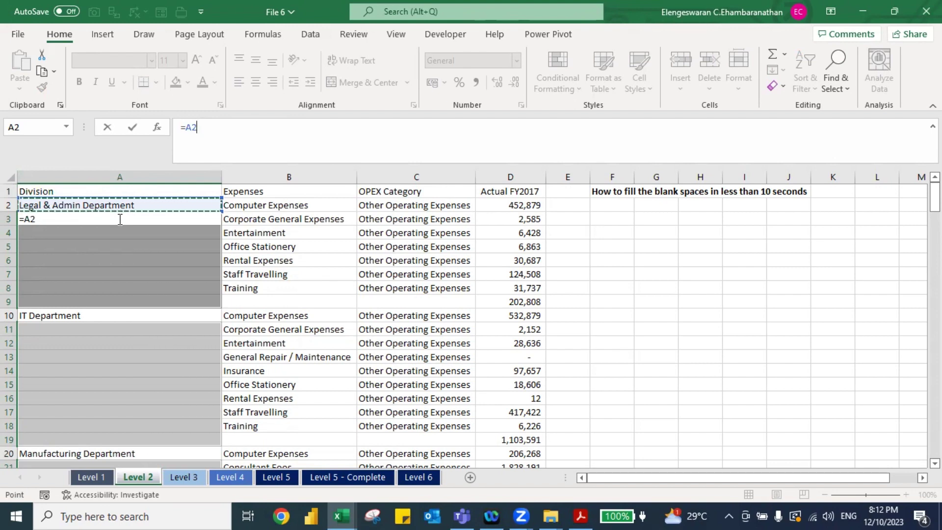
key(ctrl+Return)
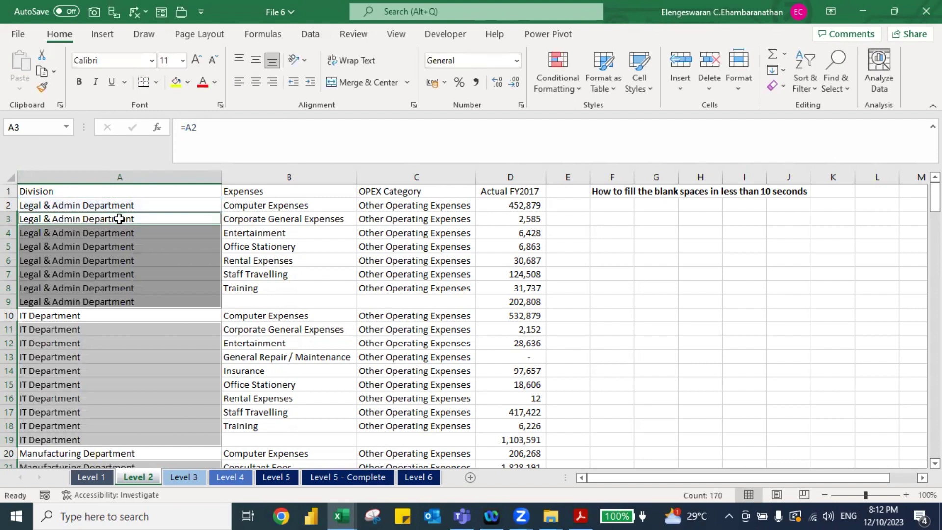
key(ctrl+Down)
key(Up)
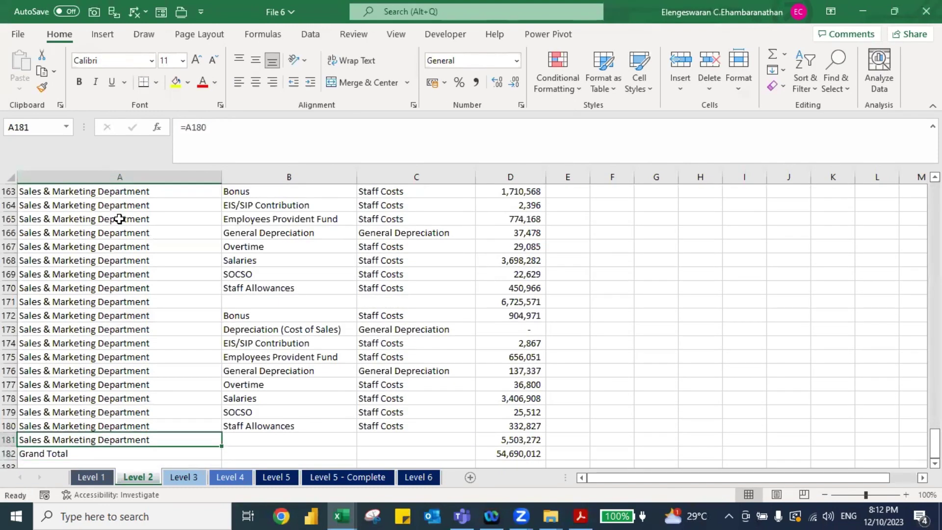
key(Up)
key(ctrl+Home)
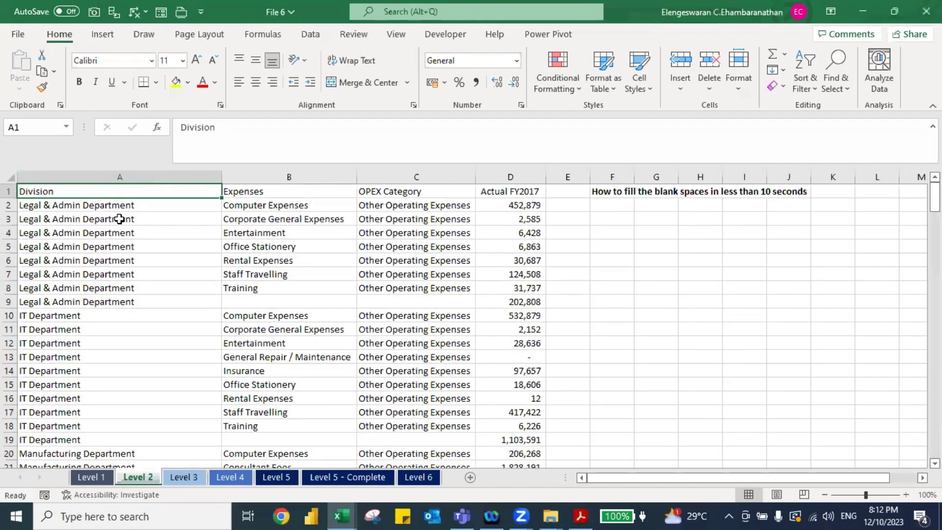
key(ctrl+z)
key(Right)
key(Right)
key(Right)
key(Right)
key(Right)
key(Right)
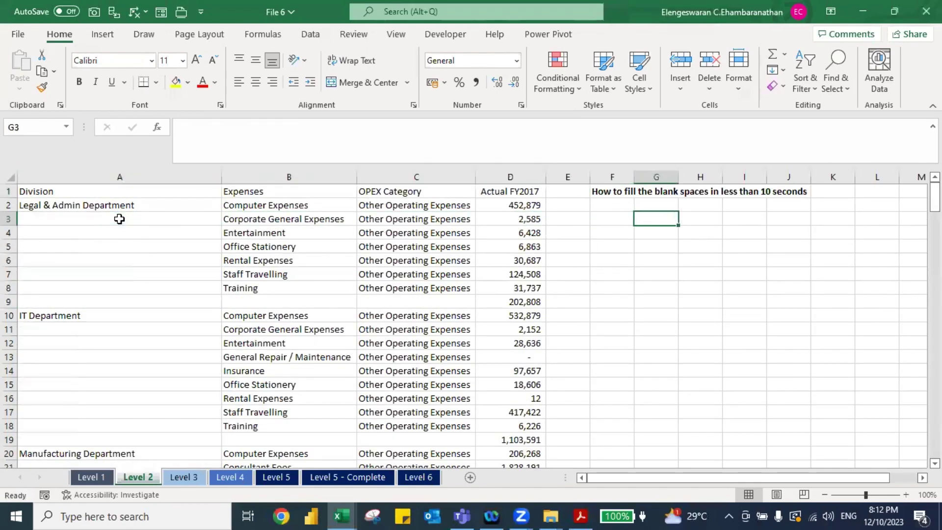
Enter step 1, 'put your cursor on the data', in row 3
key(Left)
text(1)
key(Right)
text(put)
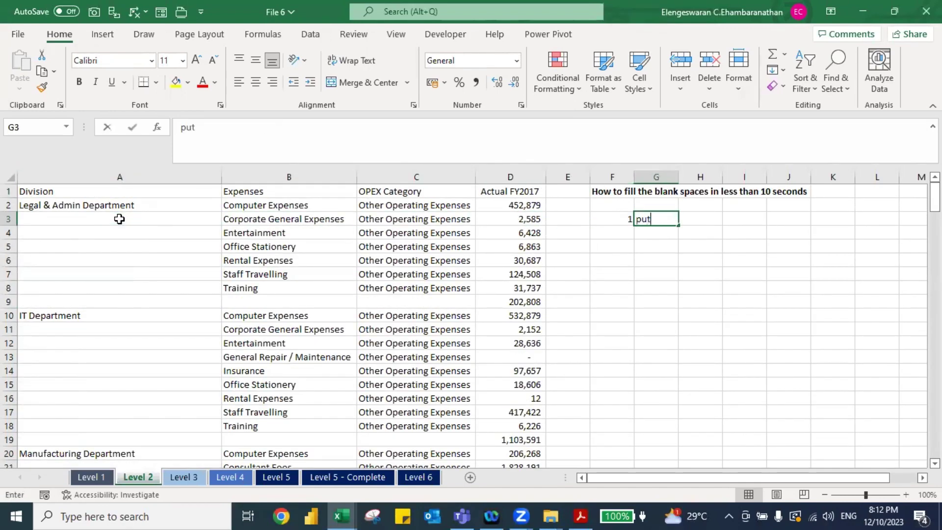
text( your cursor)
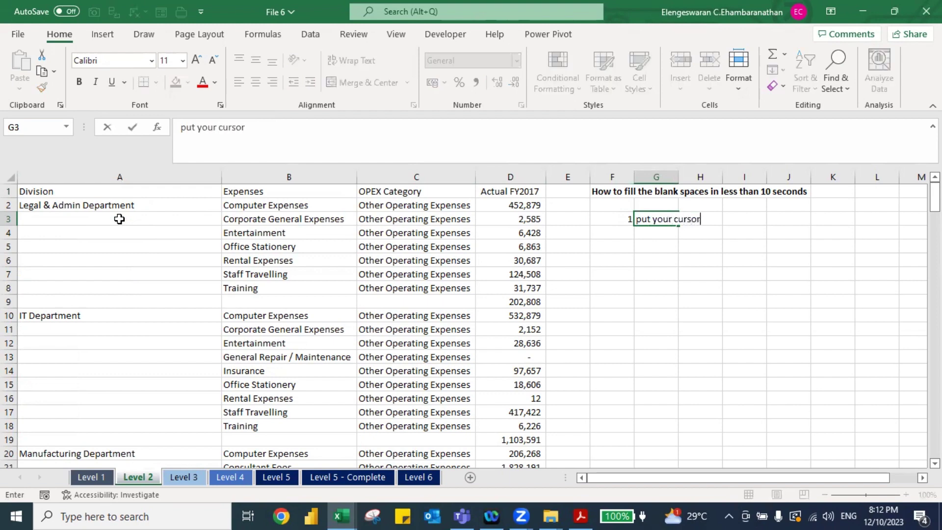
text( on the d)
text(ata)
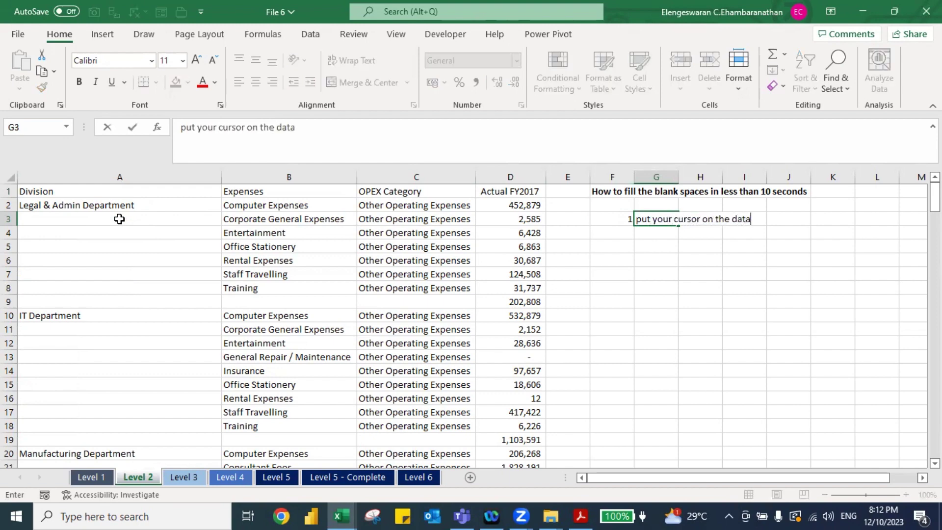
key(Return)
key(Left)
Add step 2 'ctrl spacebar' with notes 'highlight column' and 'cmd + spacebar'
text(2)
key(Tab)
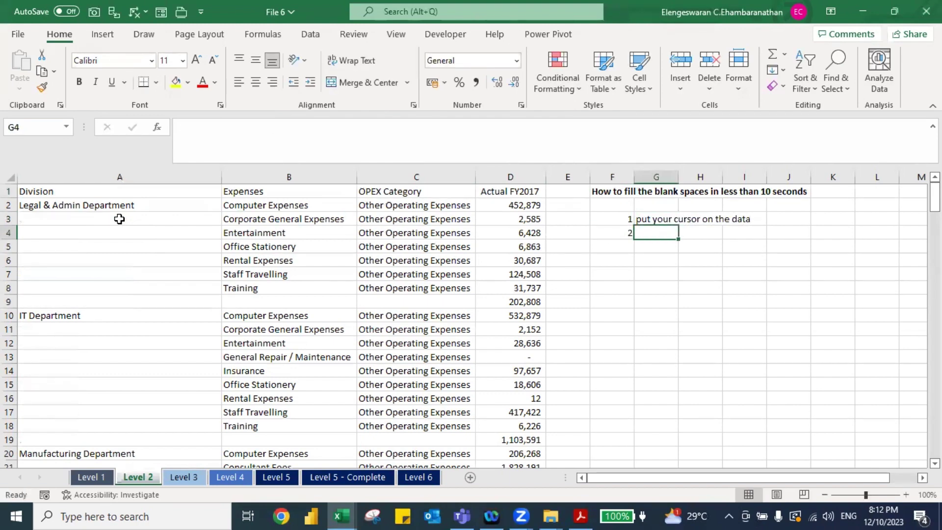
text(ctrl s)
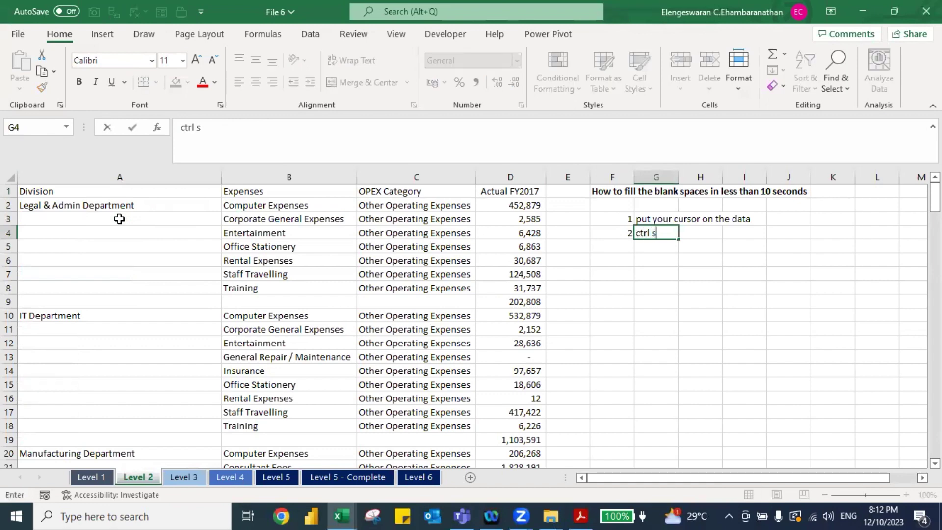
text(pacebar)
key(Return)
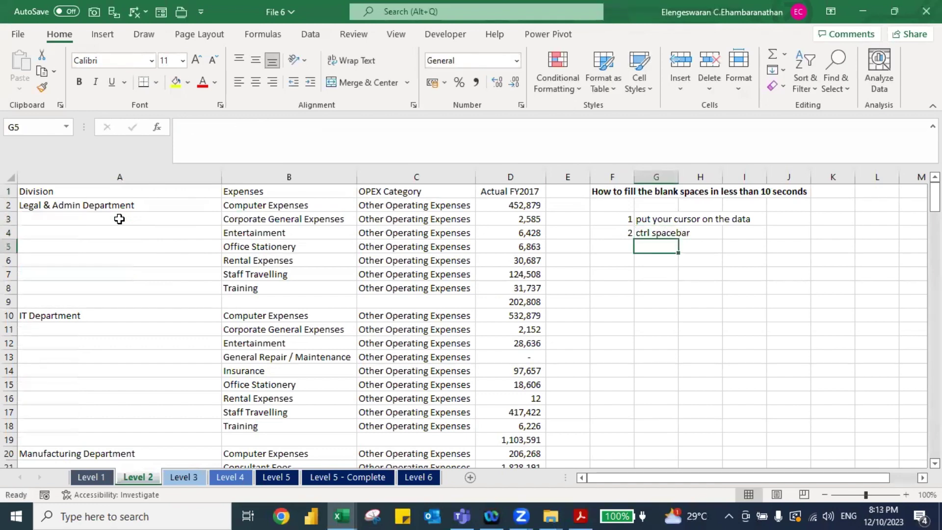
key(Up)
key(Right)
key(Right)
text(highl)
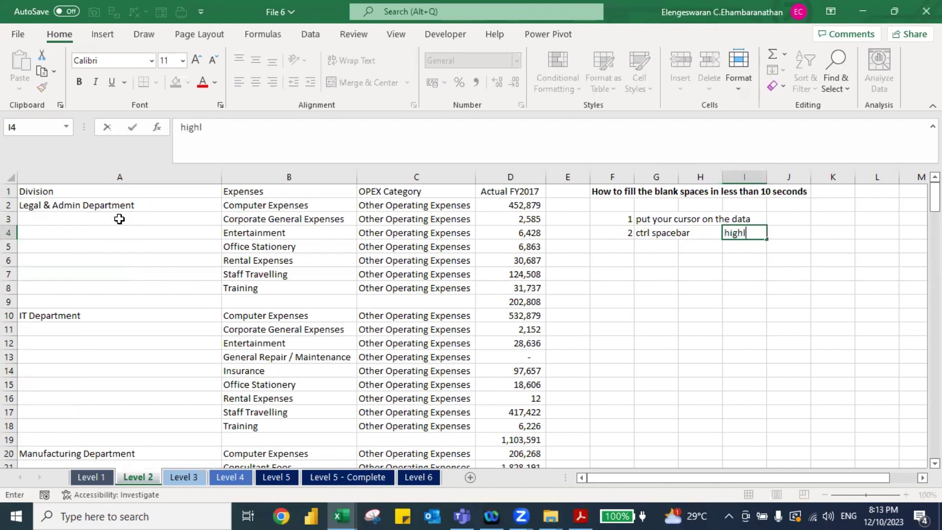
text(ight column)
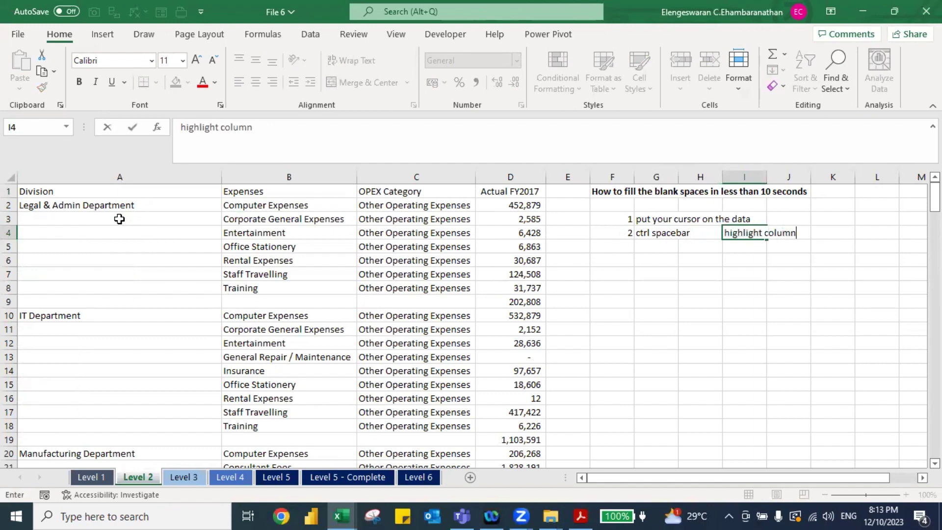
key(Right)
key(Right)
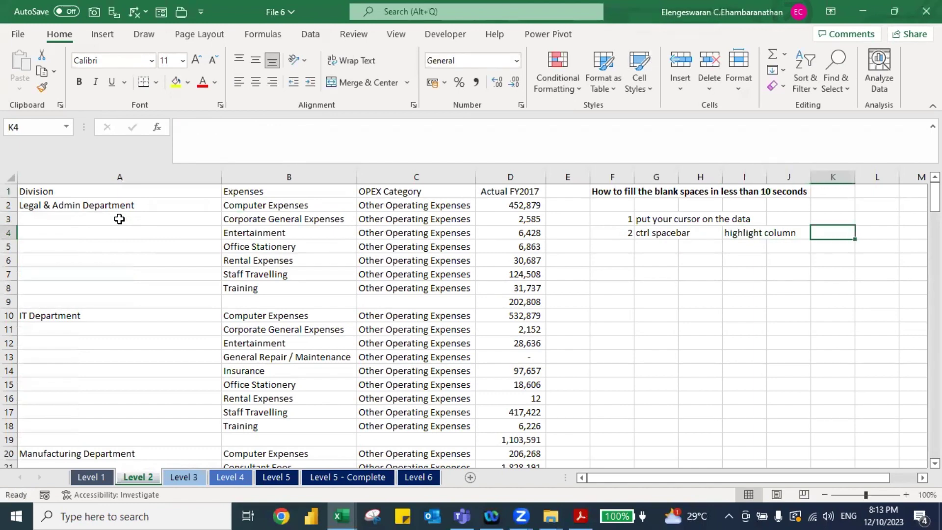
text(cmd)
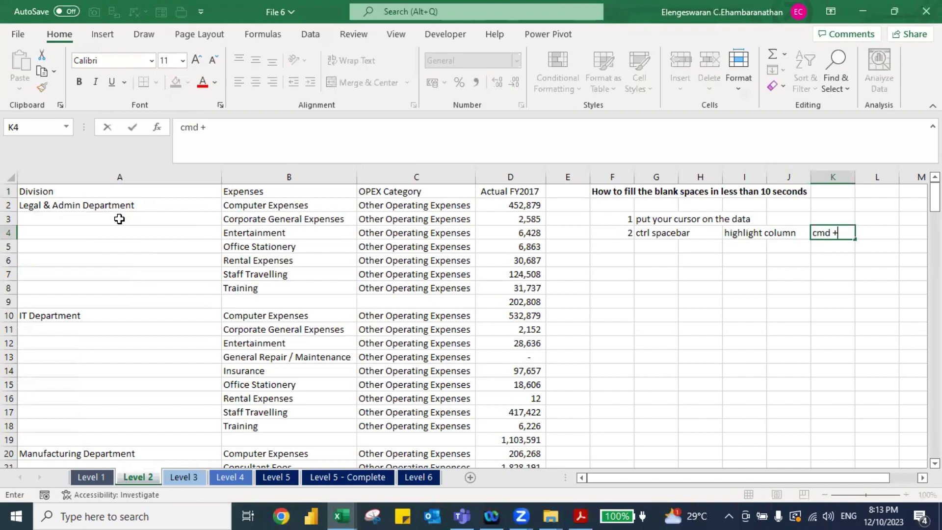
text( + spacebar)
key(ctrl+Return)
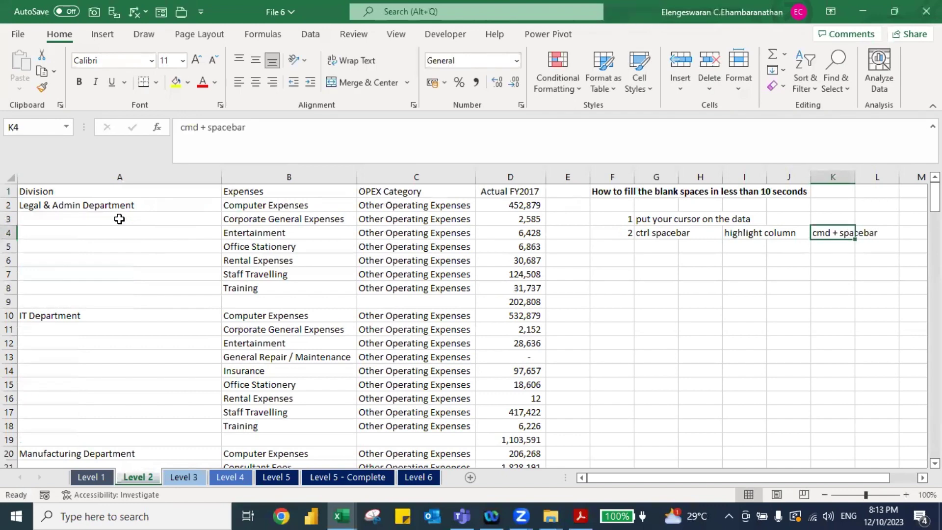
key(Left)
key(Left)
key(Left)
key(Left)
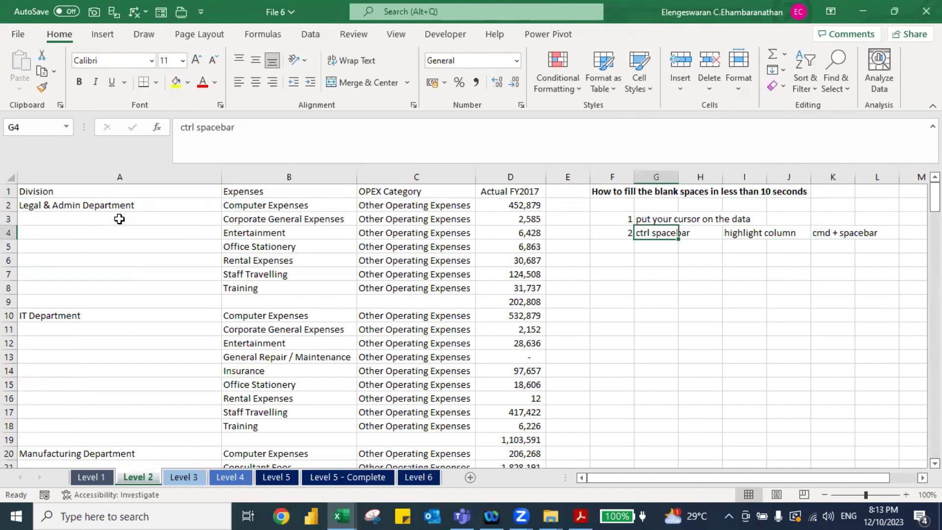
key(Down)
key(Left)
Add step 3 'ctrl g' with the note 'go to special'
text(3)
key(Tab)
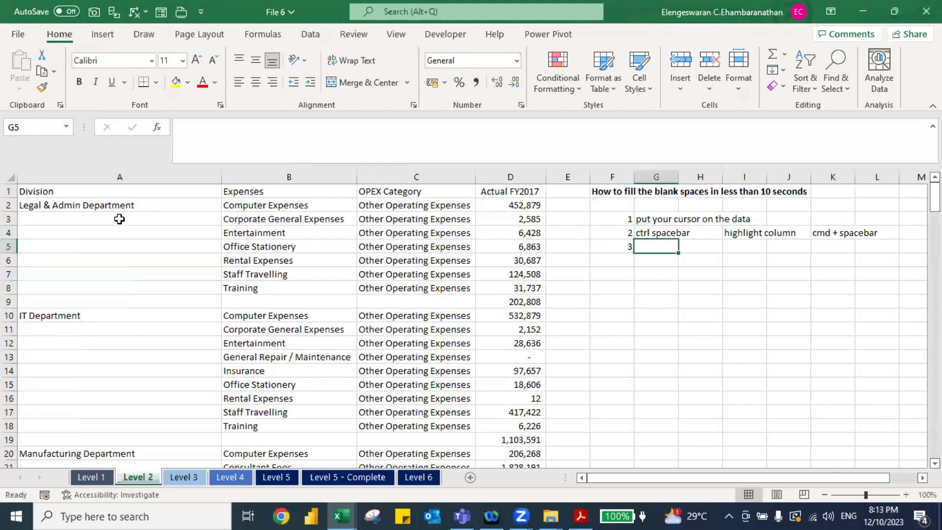
text(ctrl g)
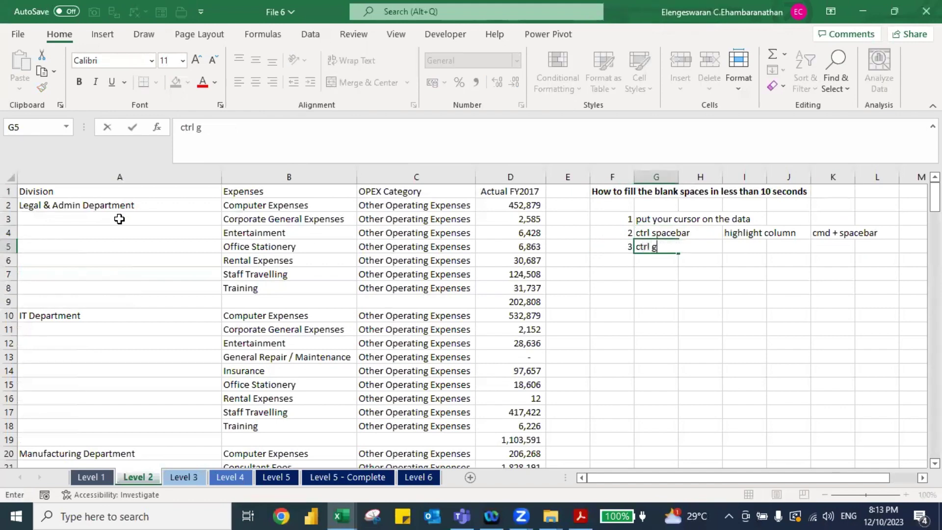
key(Return)
key(Up)
key(Right)
key(Right)
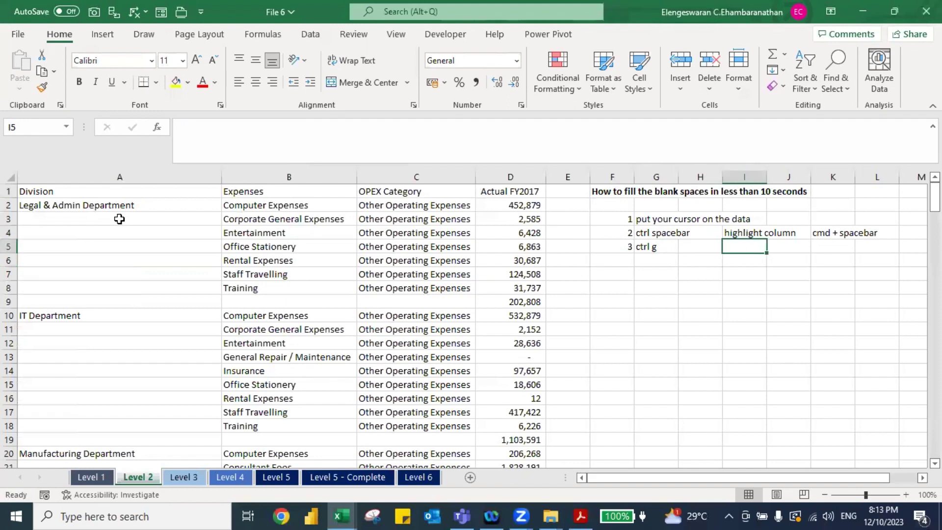
text(go to special)
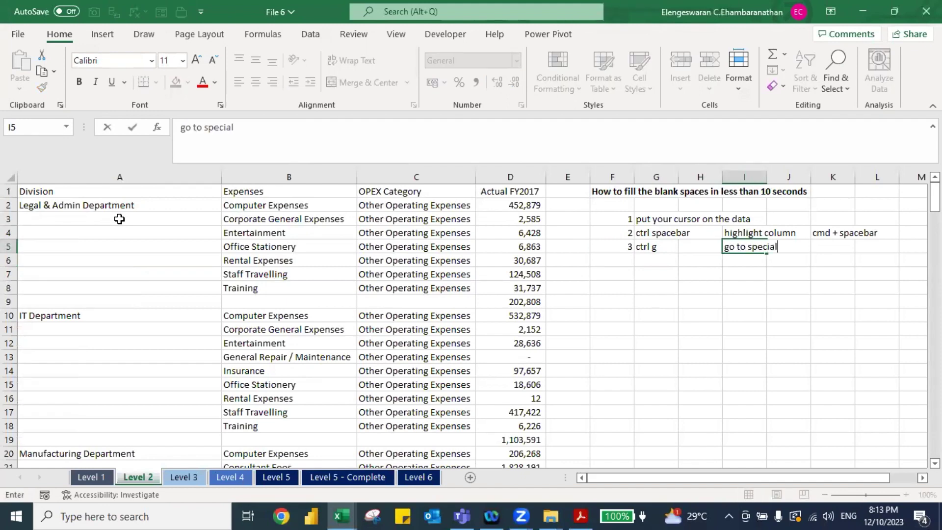
key(Return)
Add step 4 'pilih blanks'
key(Left)
key(Left)
key(Left)
text(4)
key(Right)
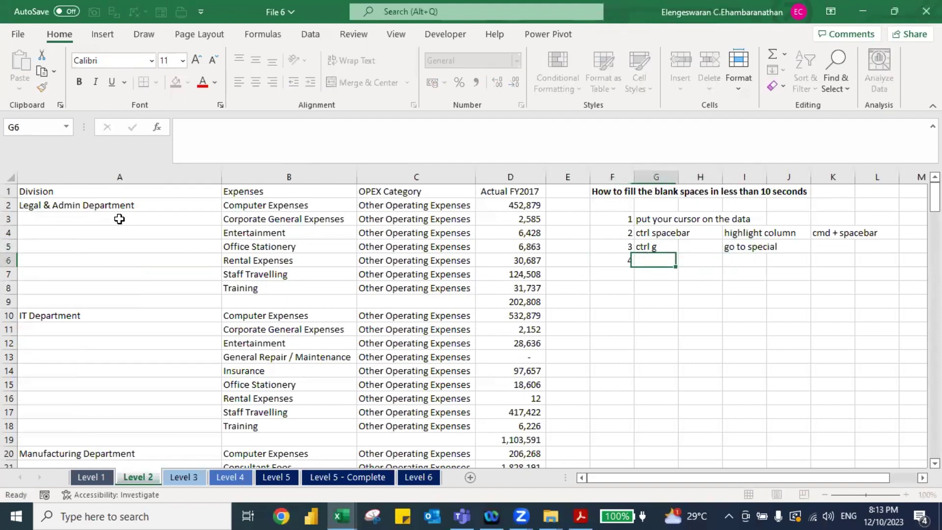
text(pilih bl)
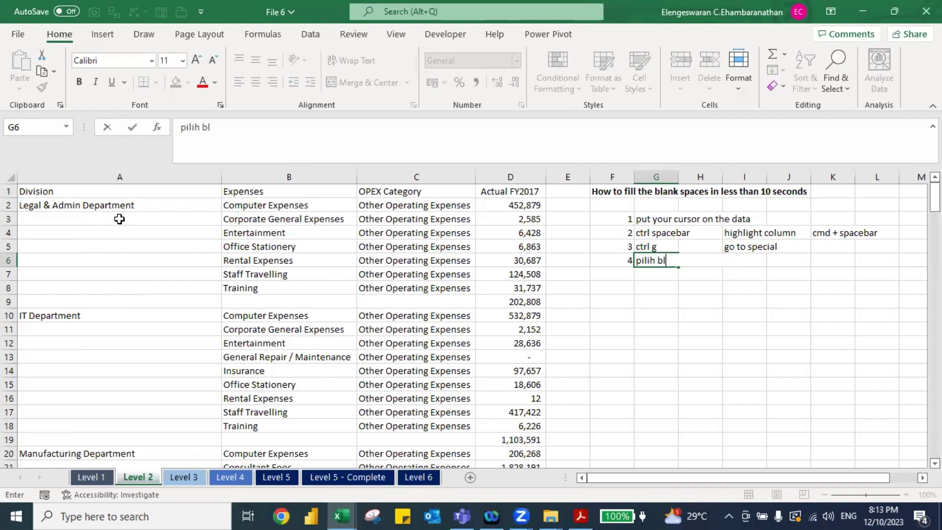
text(anks)
key(Return)
Add step 5 'ok' and the note 'highlight blanks' beside step 4
key(Left)
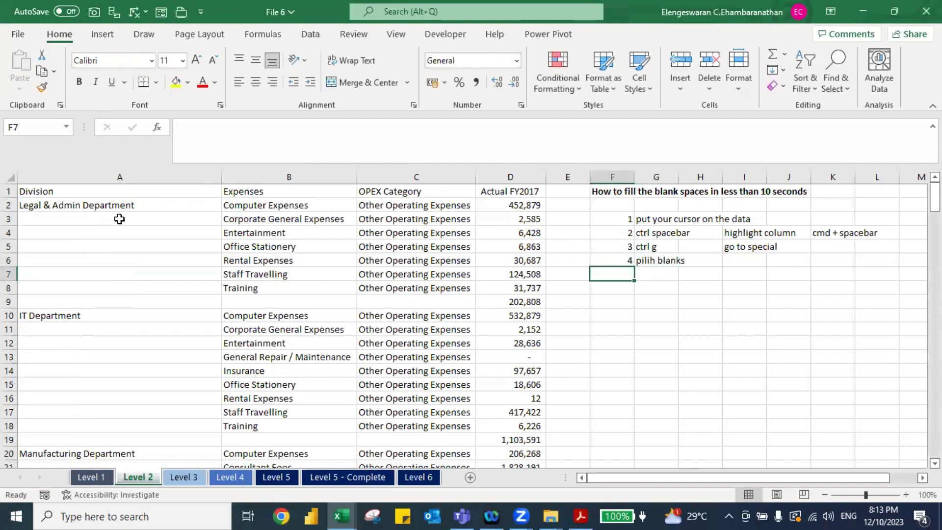
text(5)
key(Right)
key(Up)
key(Right)
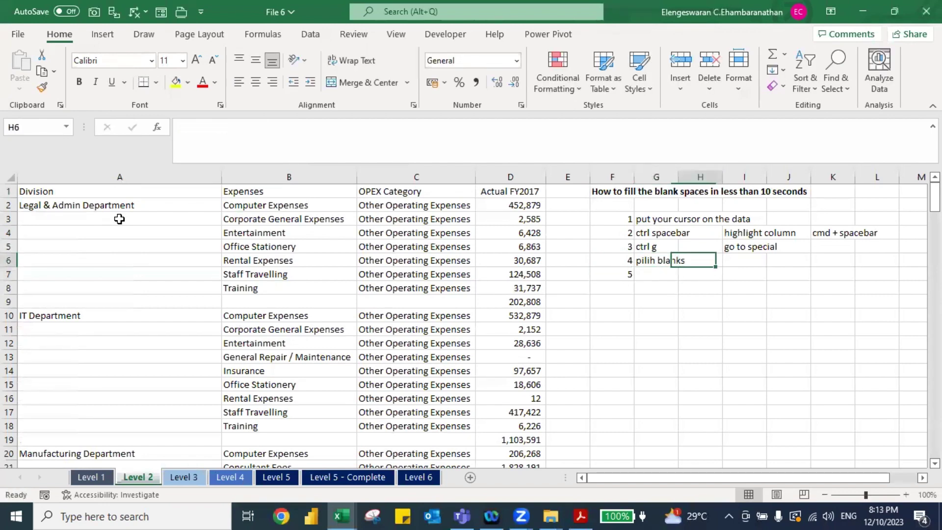
key(Right)
text(highl)
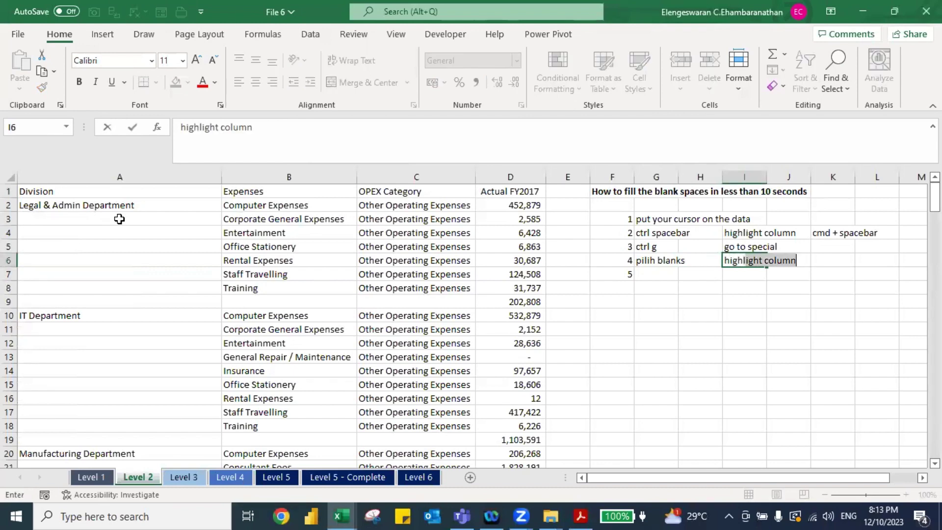
text(og)
key(BackSpace)
key(BackSpace)
text(ight)
text( blanks)
key(Return)
key(Left)
key(Left)
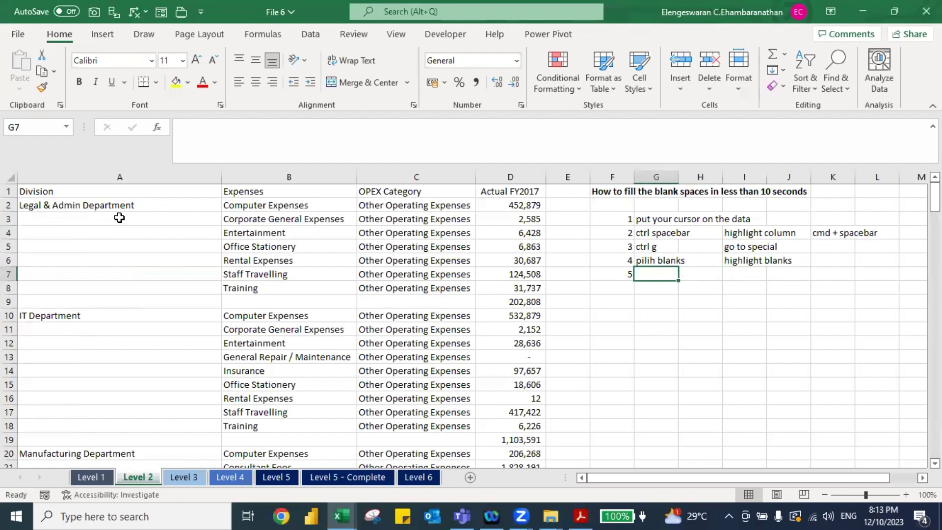
text(ok)
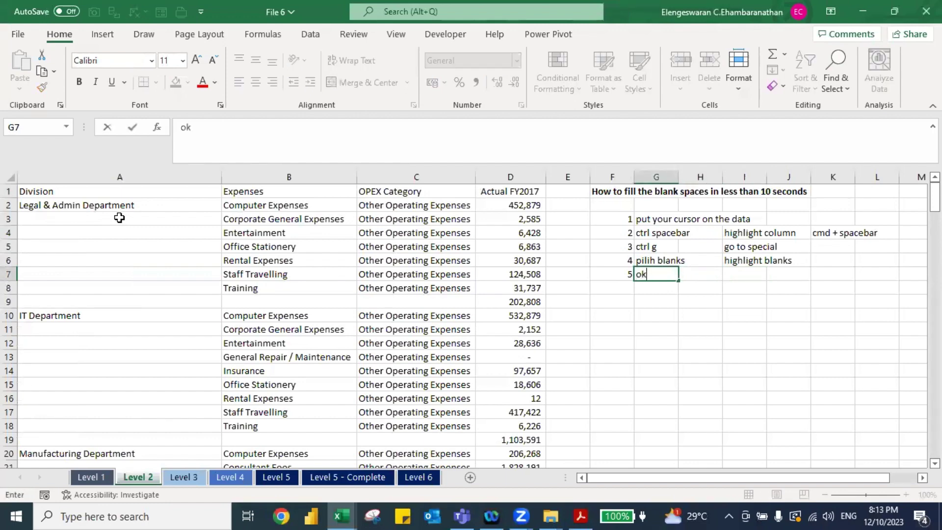
key(Return)
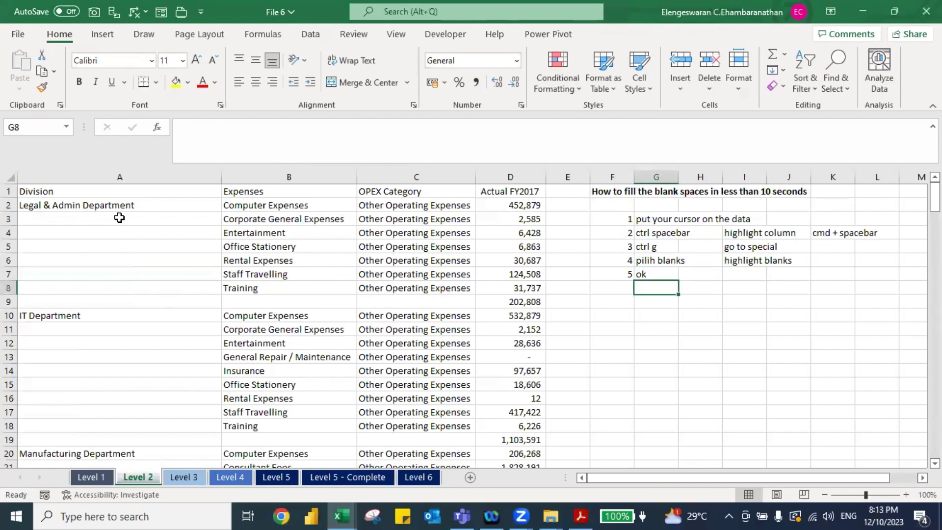
Add step 6 about typing = in the formula bar and step 7 'link to a2'
key(Left)
text(6)
key(Tab)
text(p)
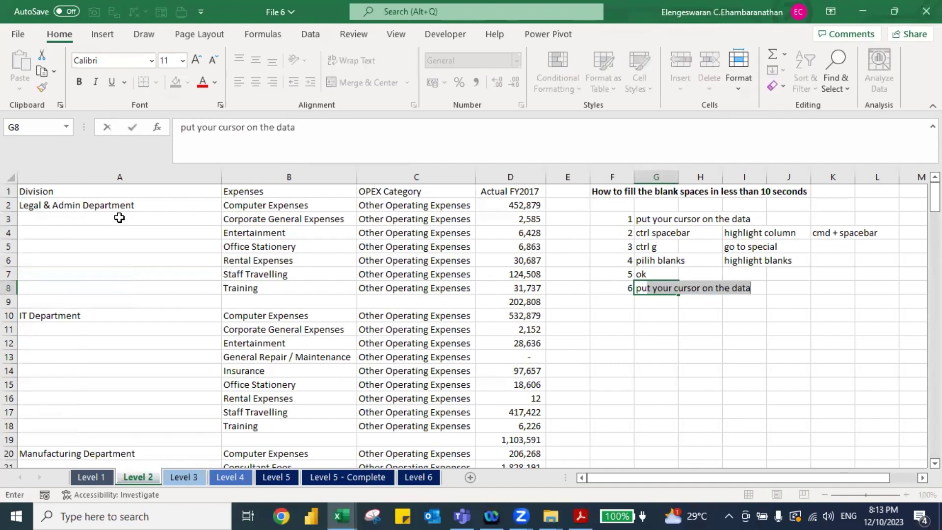
text(ut =)
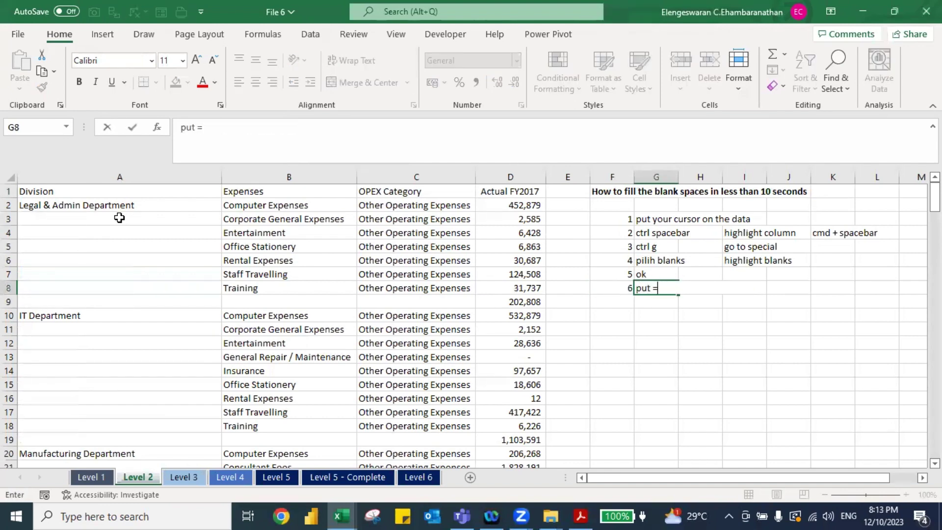
text( in the form)
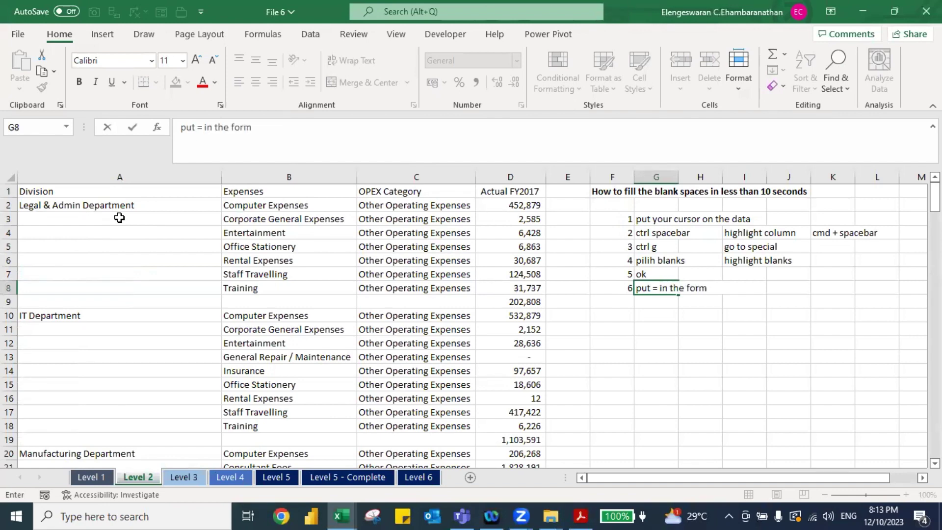
text(u la bar)
key(Return)
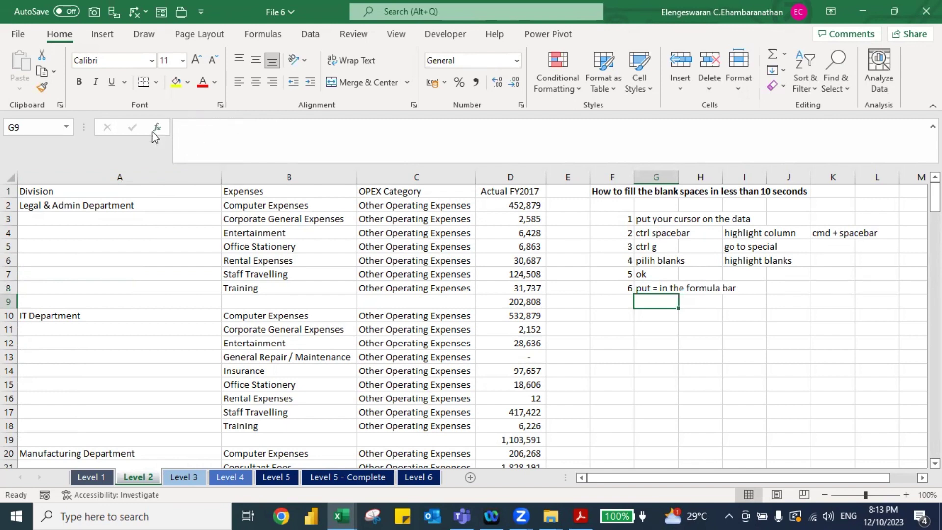
key(Left)
text(7)
key(Tab)
text(li)
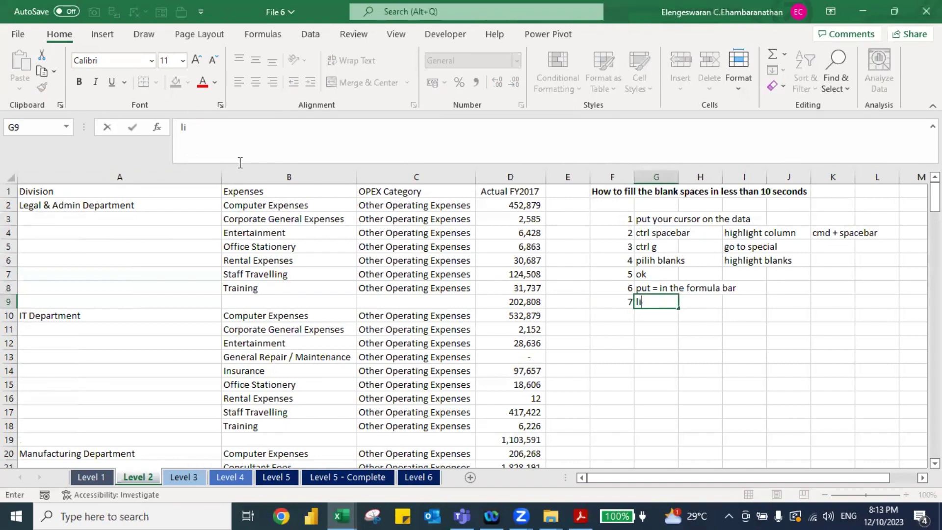
text(nk to a2)
key(Return)
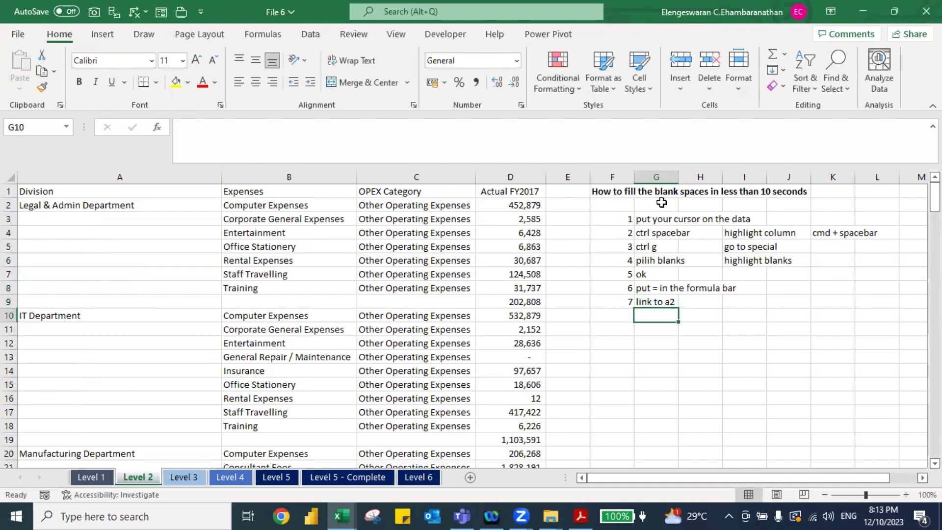
Add step 8 'ctrl enter' in row 10
click(681, 204)
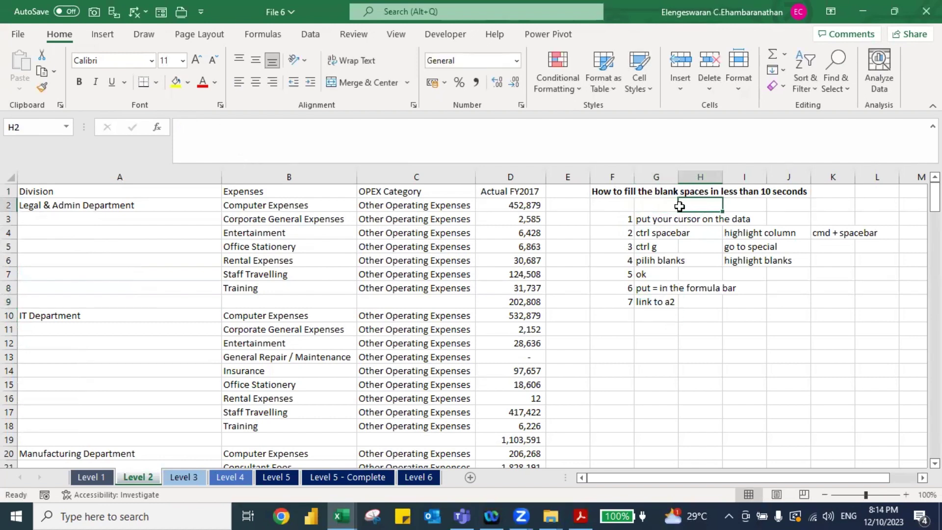
click(93, 205)
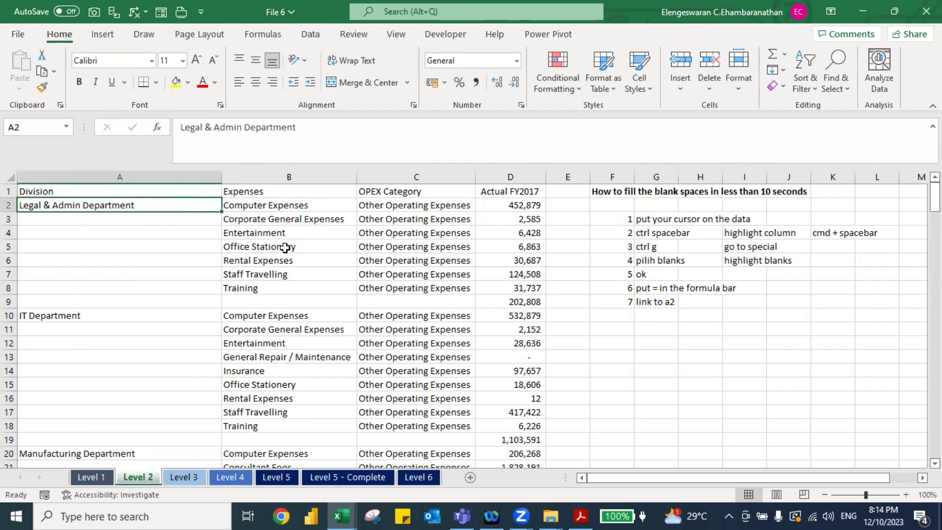
click(623, 313)
text(8)
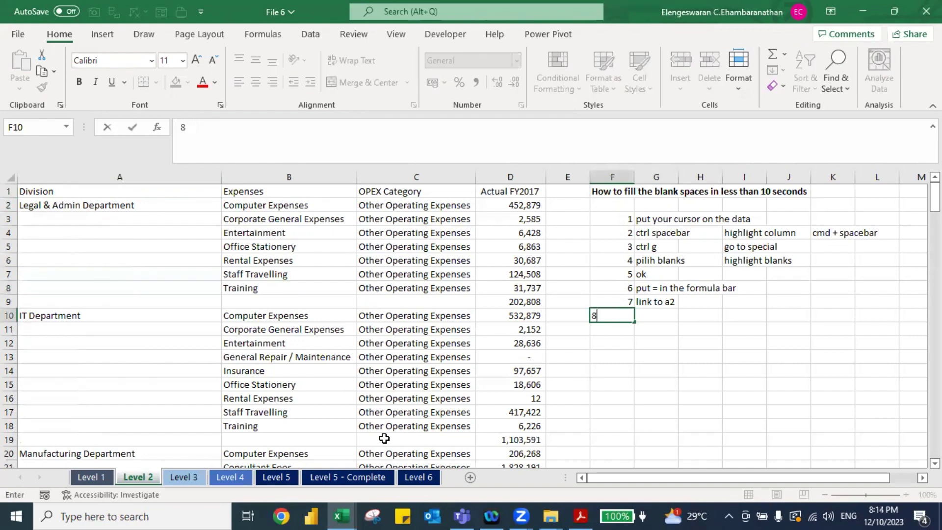
key(Tab)
text(ctrl ent)
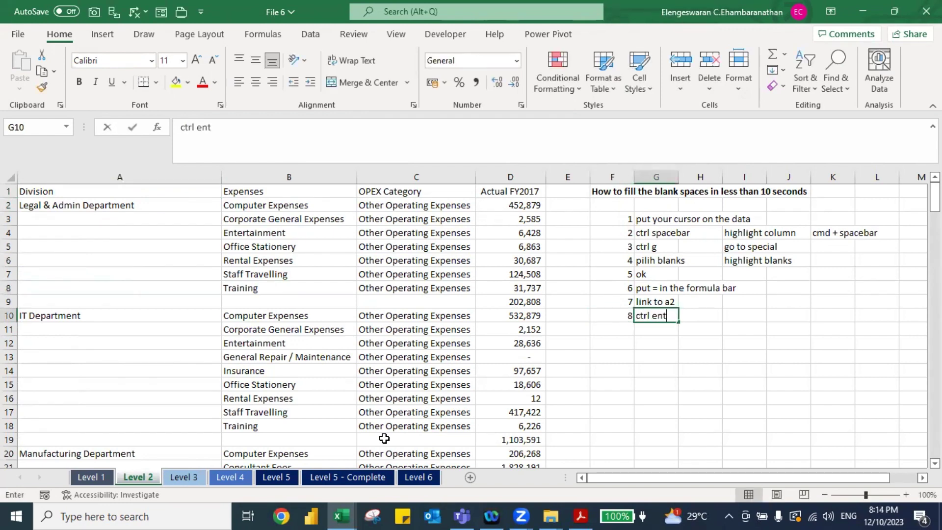
text(er)
key(Return)
Add a bold 'don't press enter only' note beside step 8
key(Up)
key(Right)
key(Right)
text(don't)
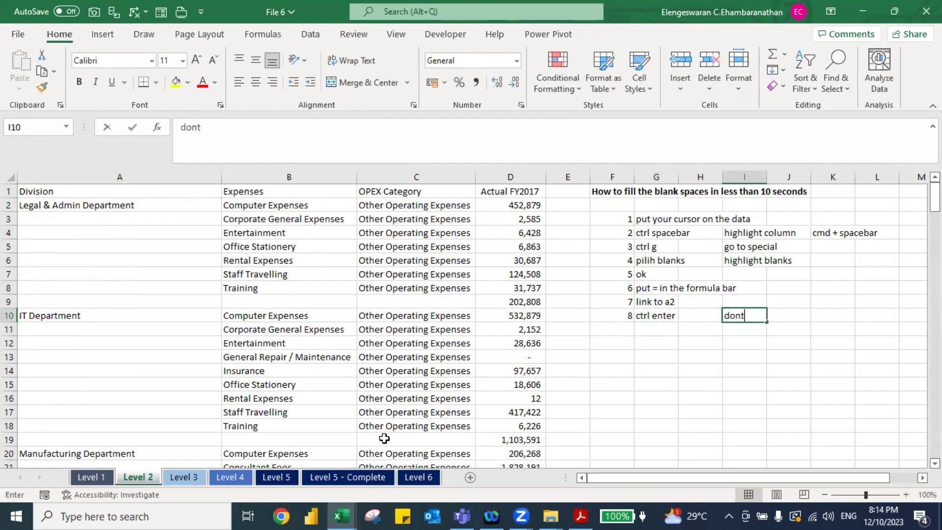
text( pressent)
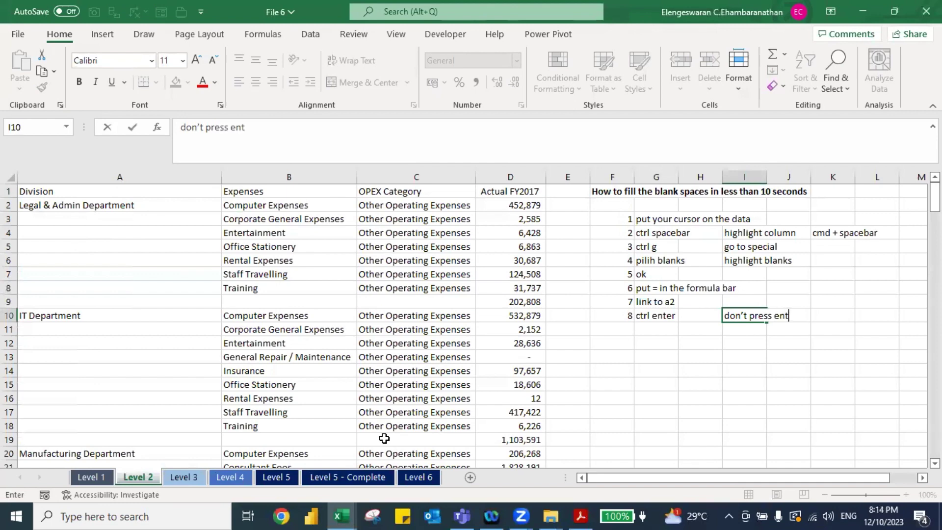
text(er only)
key(Return)
key(Up)
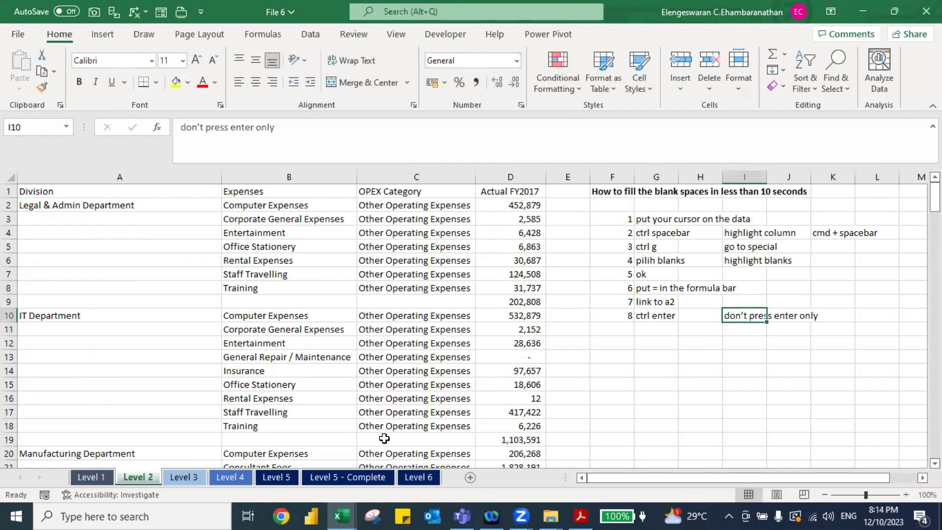
key(ctrl+b)
Extend step 8 to 'ctrl enter (press secara serentak)' and select column G
key(Left)
key(Left)
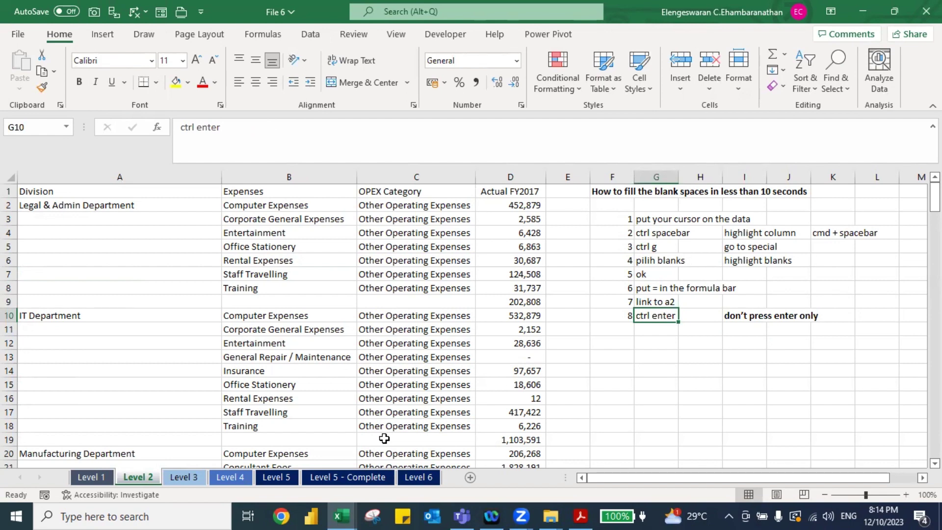
key(F2)
text(()
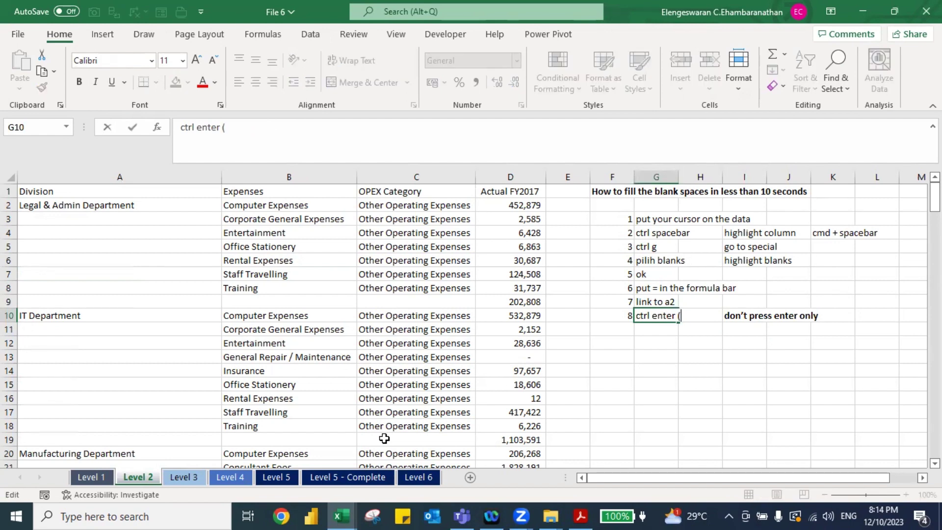
text(press seca)
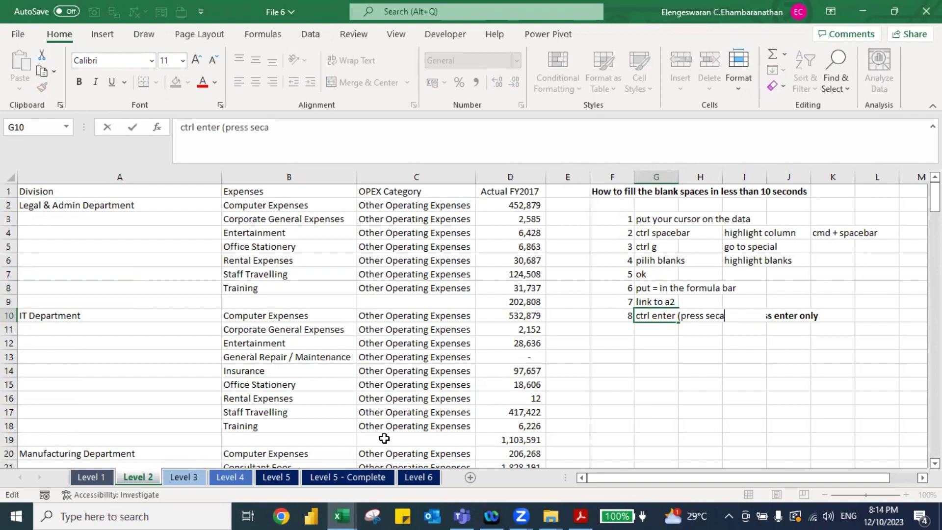
text(ra seren)
text(tak)
key(ctrl+Return)
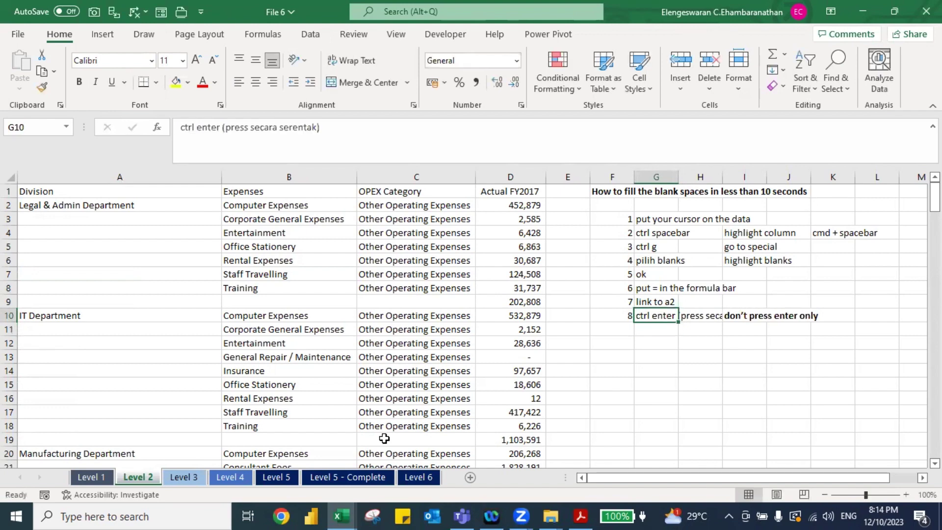
key(ctrl+space)
AutoFit column G's width, then select all of Division column A
key(alt+h)
key(o)
key(i)
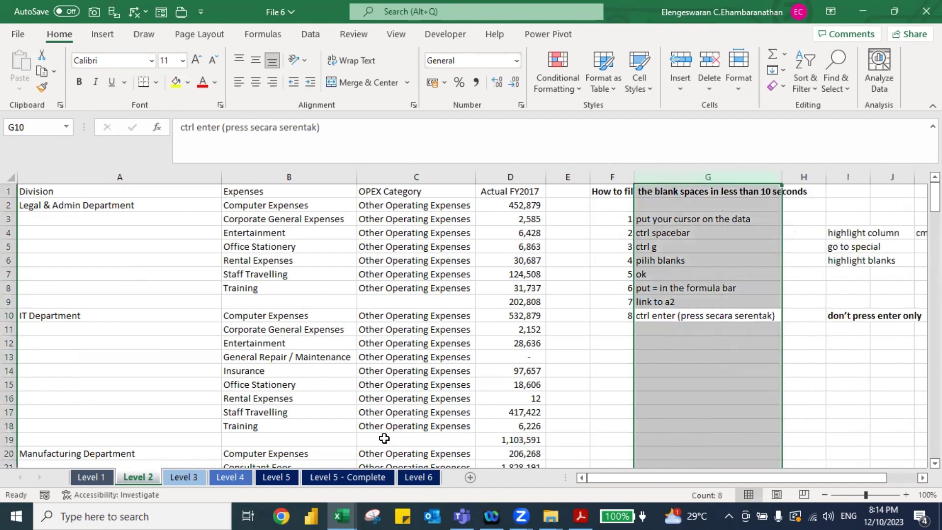
key(Up)
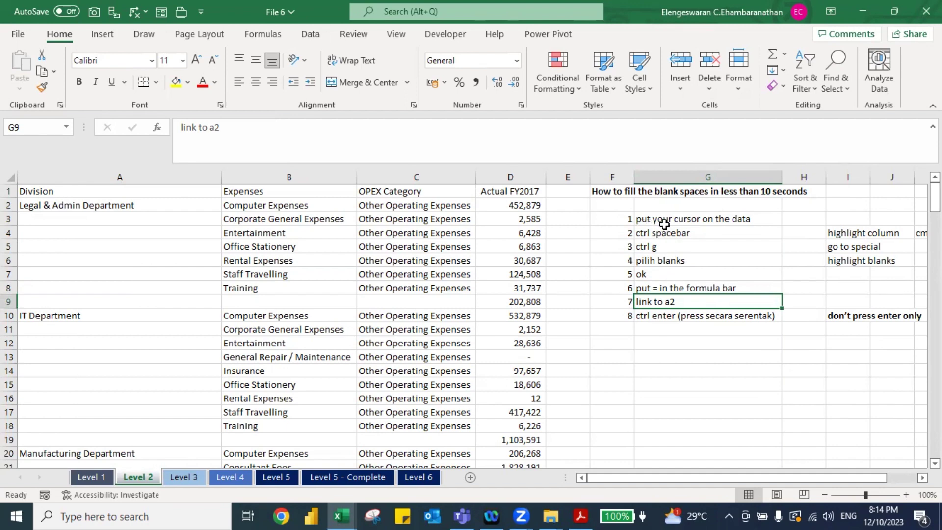
click(141, 244)
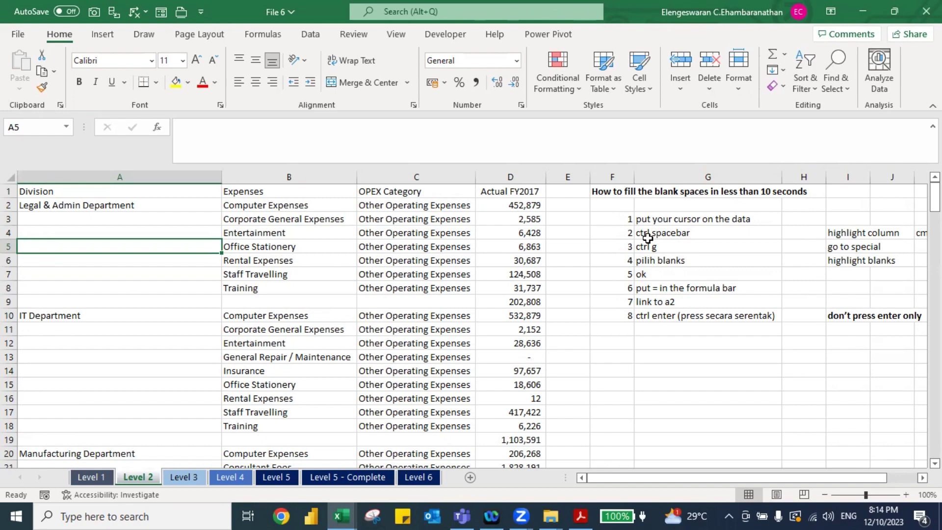
key(ctrl+space)
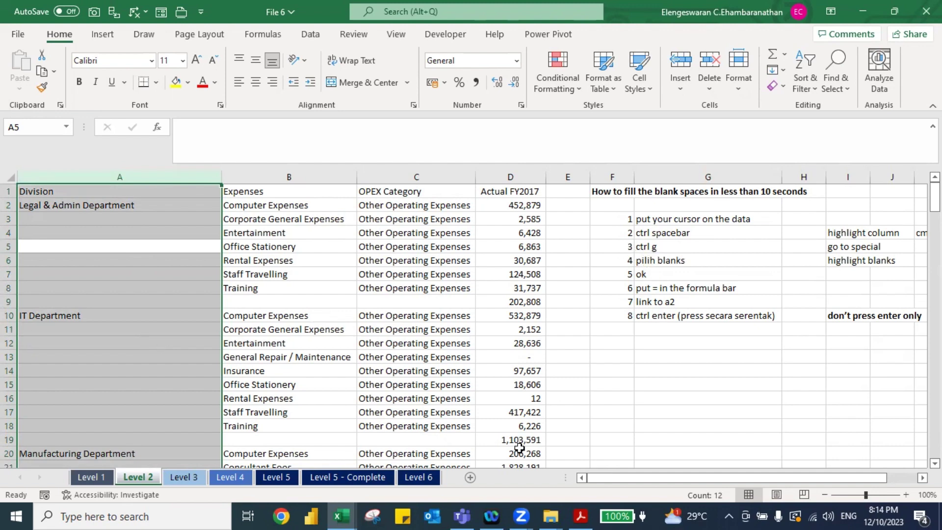
Use Go To Special with Blanks to select the empty cells in column A
key(ctrl+g)
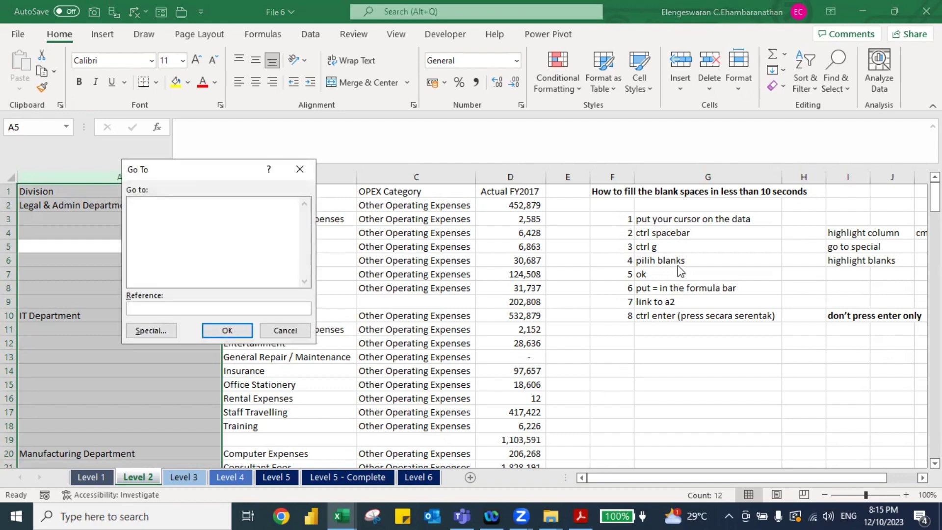
click(168, 332)
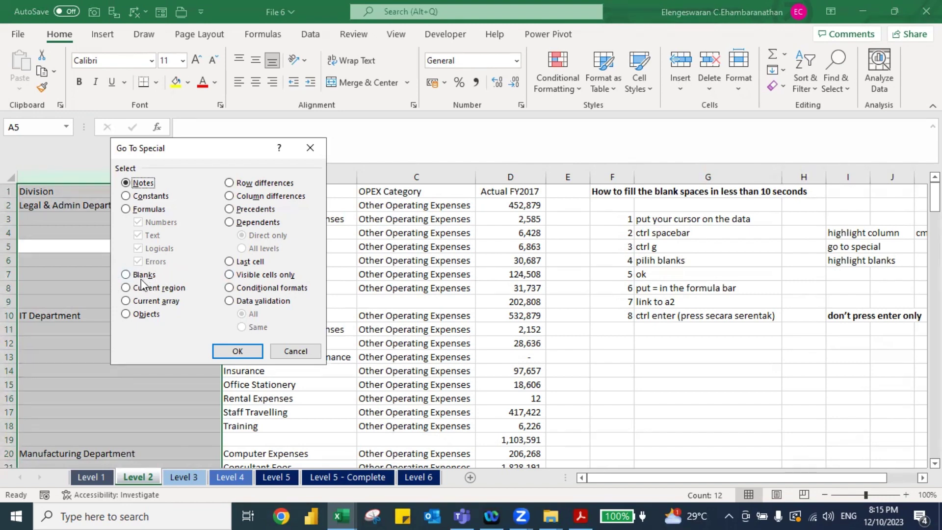
click(125, 275)
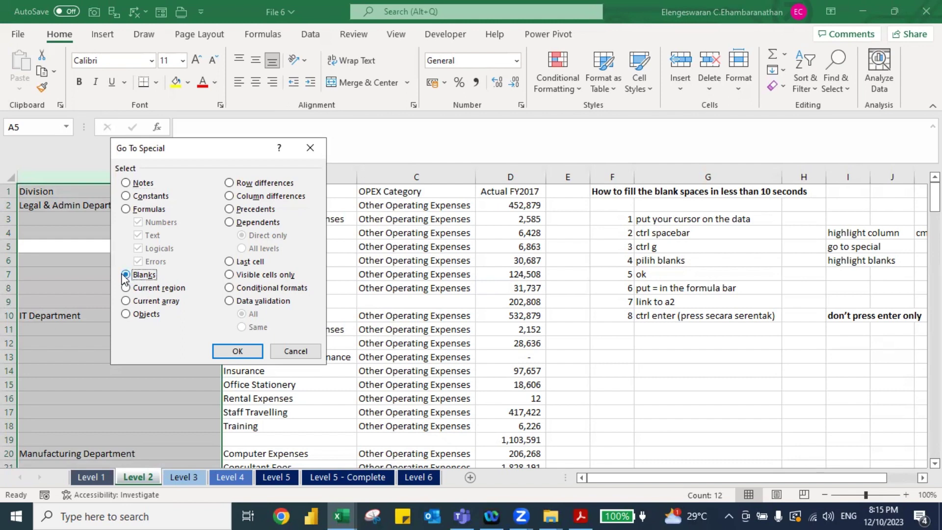
click(230, 351)
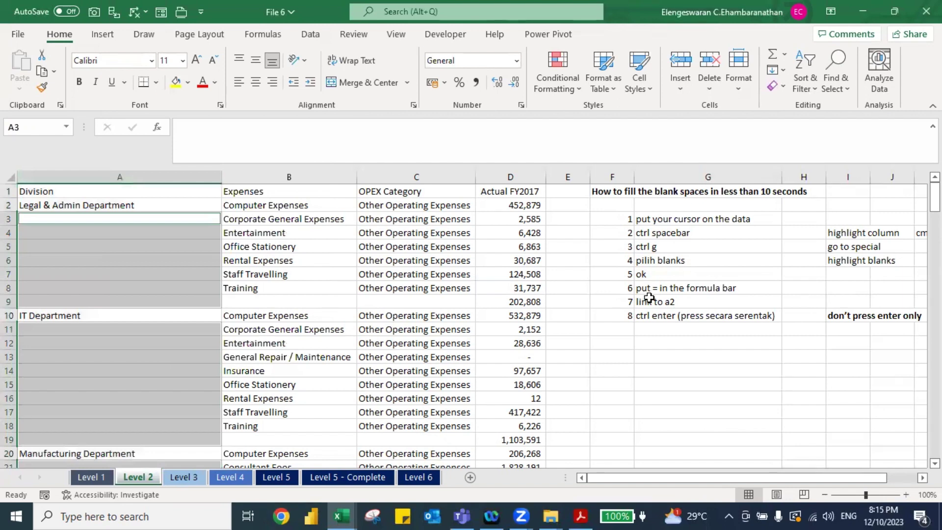
Begin the formula =A2 in the first blank Division cell from the formula bar
click(193, 138)
text(=)
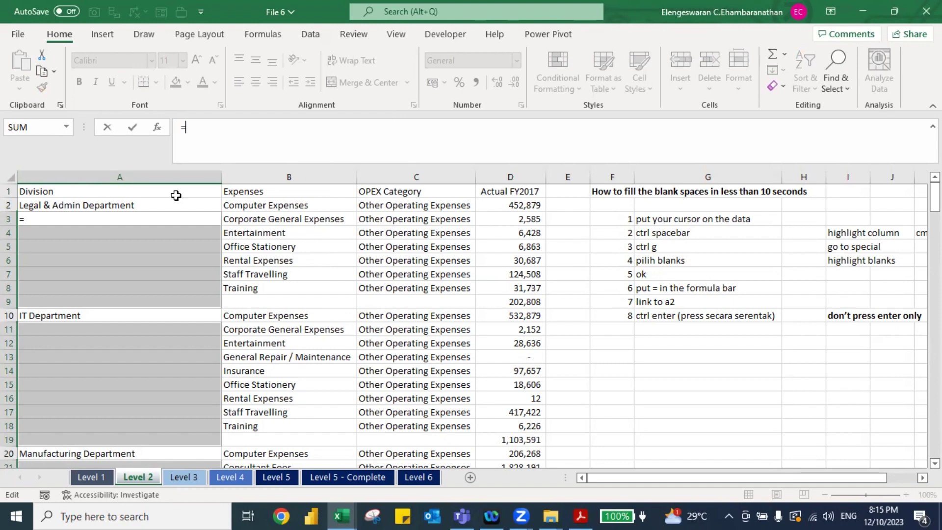
click(129, 205)
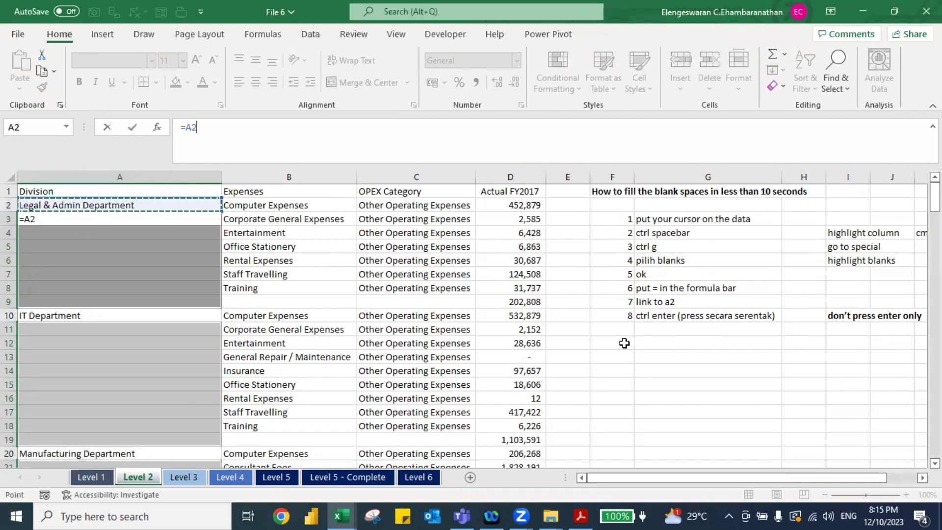
key(ctrl+Return)
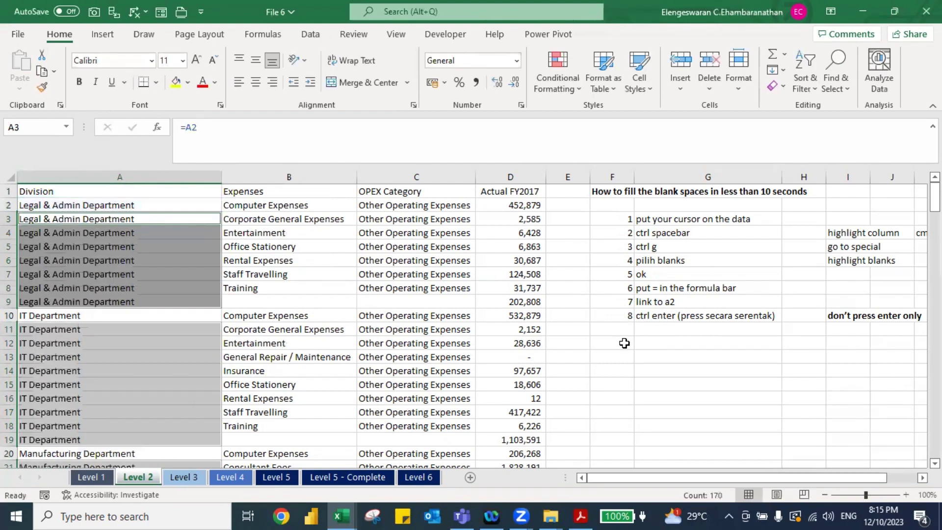
key(Down)
key(ctrl+Down)
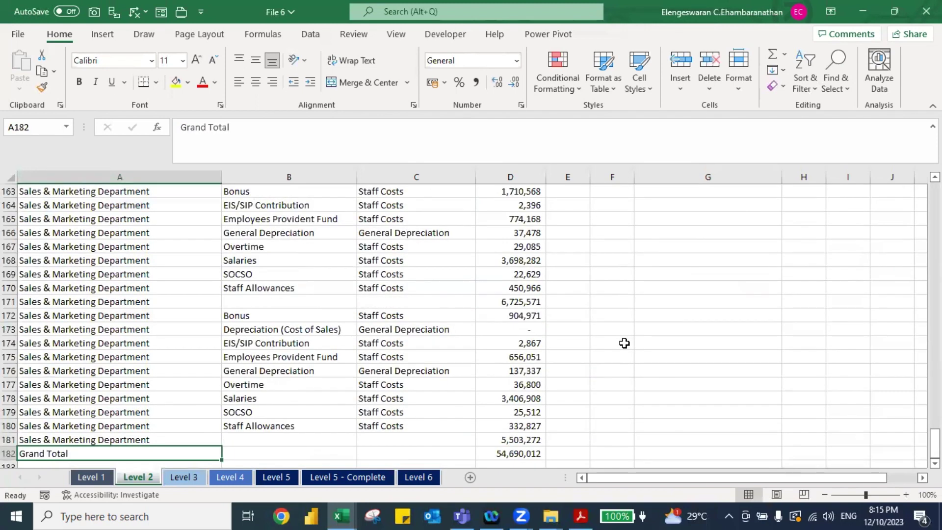
key(ctrl+Up)
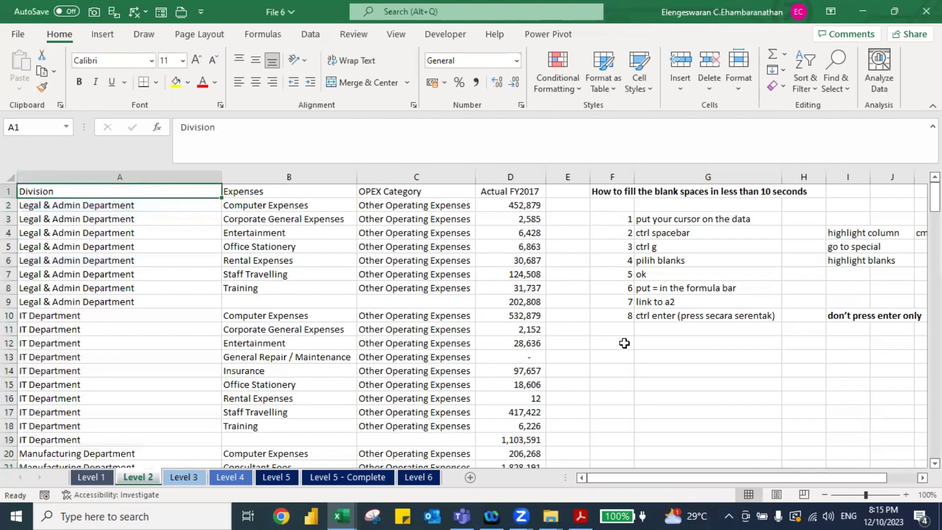